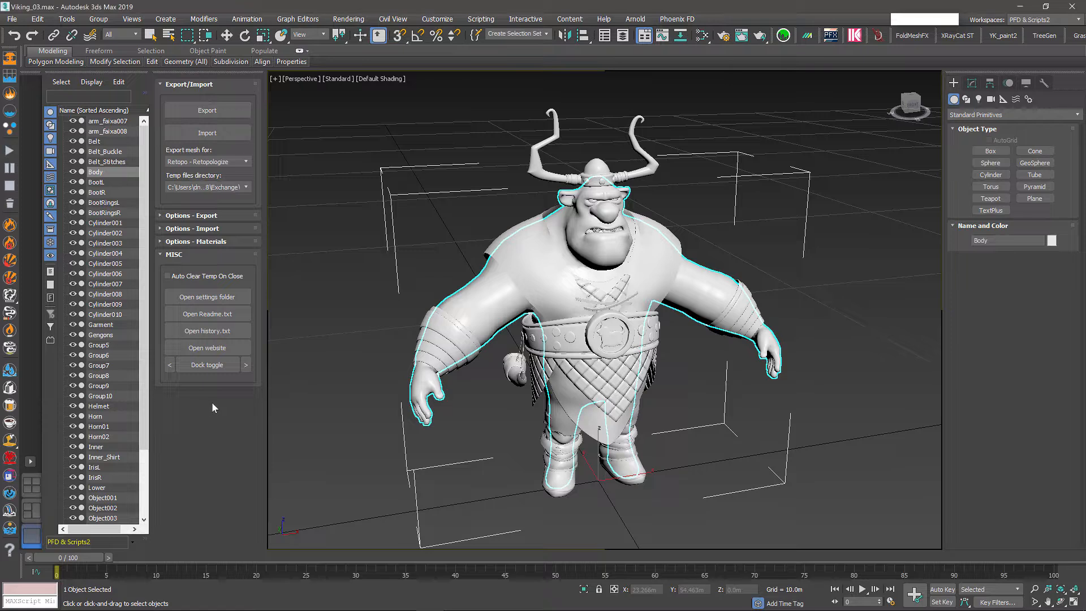
pyautogui.click(245, 162)
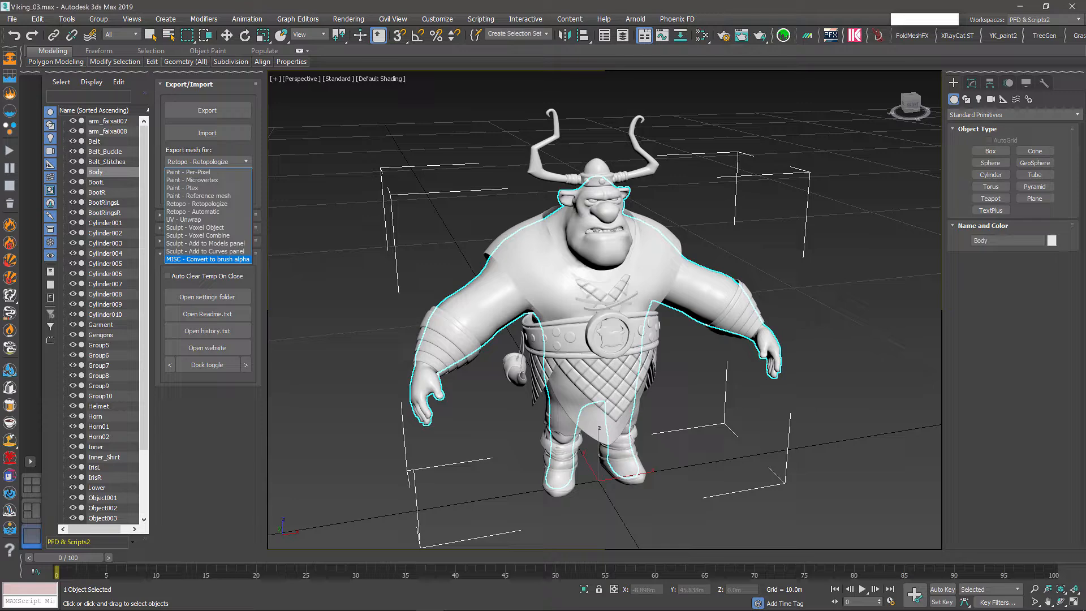
pyautogui.click(606, 224)
pyautogui.moveTo(504, 306)
pyautogui.keyDown('alt'); pyautogui.mouseDown(button='middle')
pyautogui.moveTo(492, 296)
pyautogui.moveTo(491, 311)
pyautogui.mouseUp(button='middle'); pyautogui.keyUp('alt')
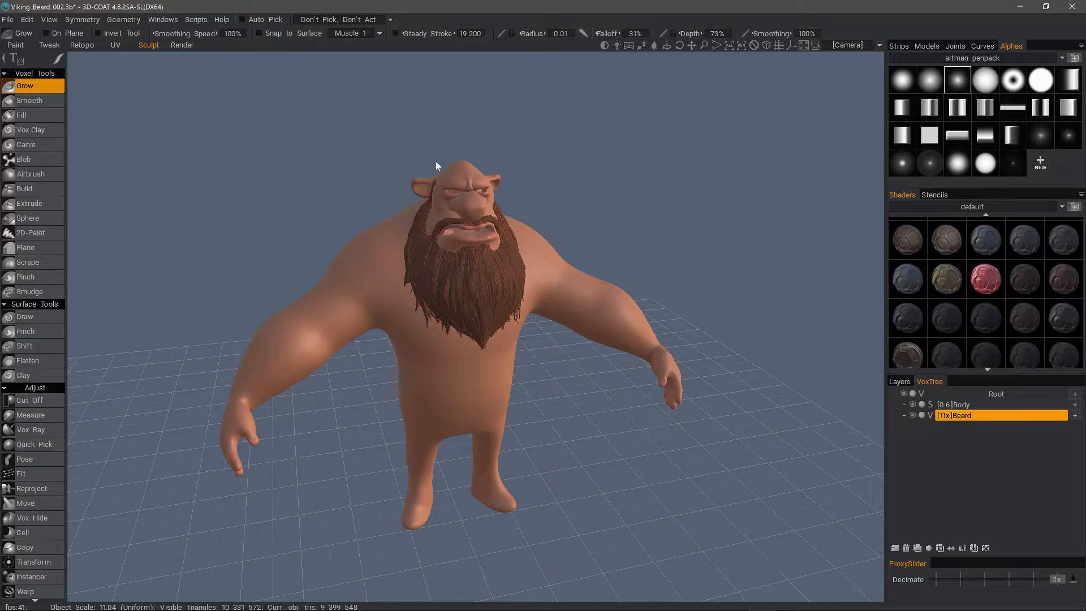
# Step: Switch to 3D-Coat and examine the bearded Viking sculpt from close-up on the face and beard to the whole body
pyautogui.moveTo(436, 165); pyautogui.dragTo(471, 390, button='right')
pyautogui.keyDown('alt'); pyautogui.moveTo(461, 305); pyautogui.dragTo(450, 234); pyautogui.keyUp('alt')
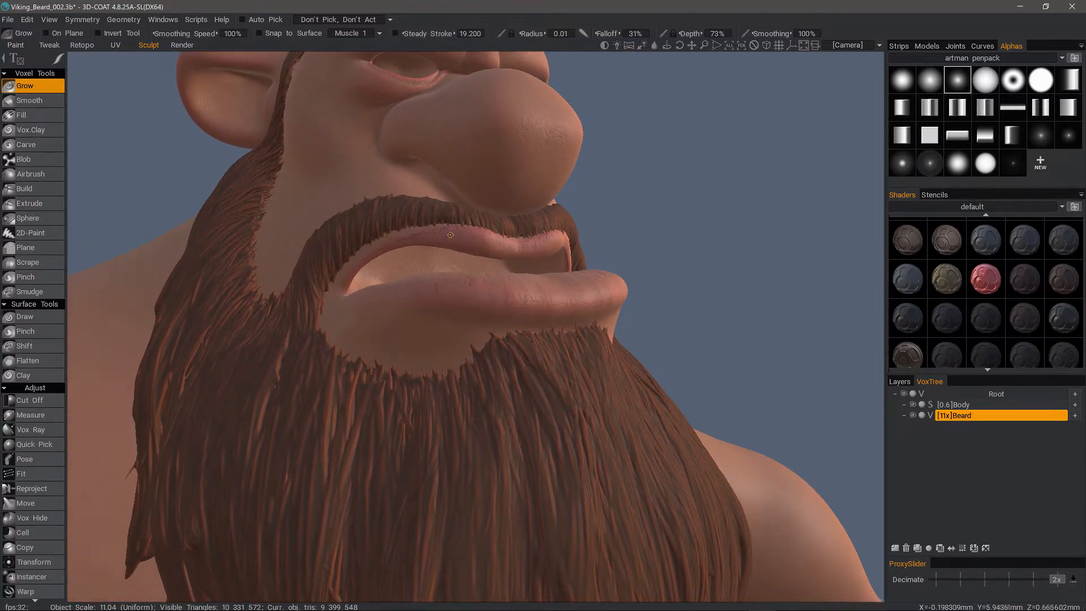
pyautogui.keyDown('alt'); pyautogui.moveTo(447, 243); pyautogui.dragTo(421, 289); pyautogui.keyUp('alt')
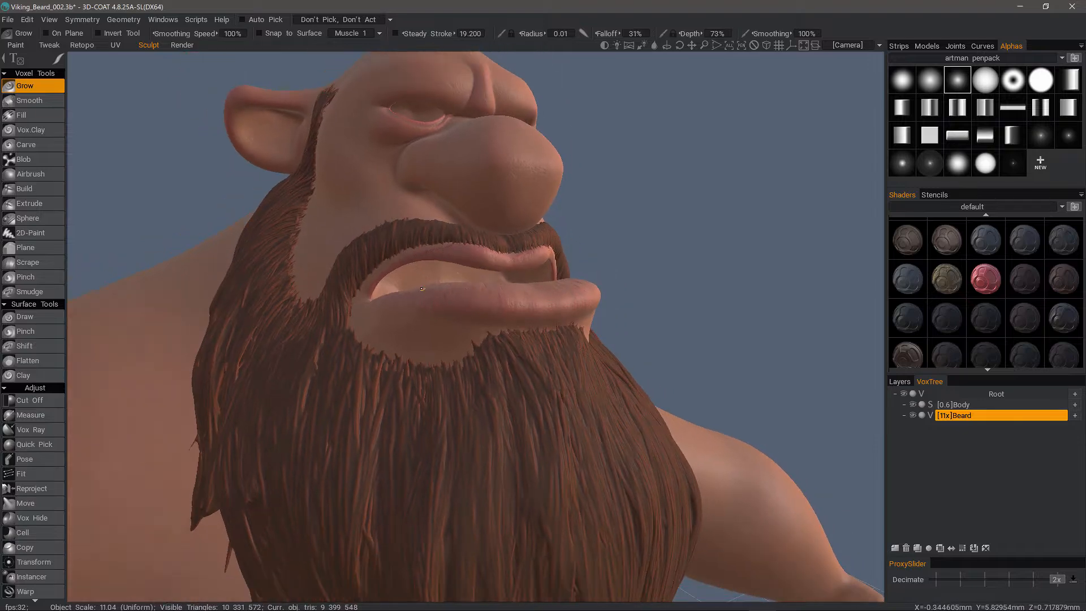
pyautogui.moveTo(422, 288); pyautogui.dragTo(409, 231, button='right')
pyautogui.keyDown('alt'); pyautogui.moveTo(405, 249); pyautogui.dragTo(445, 382); pyautogui.keyUp('alt')
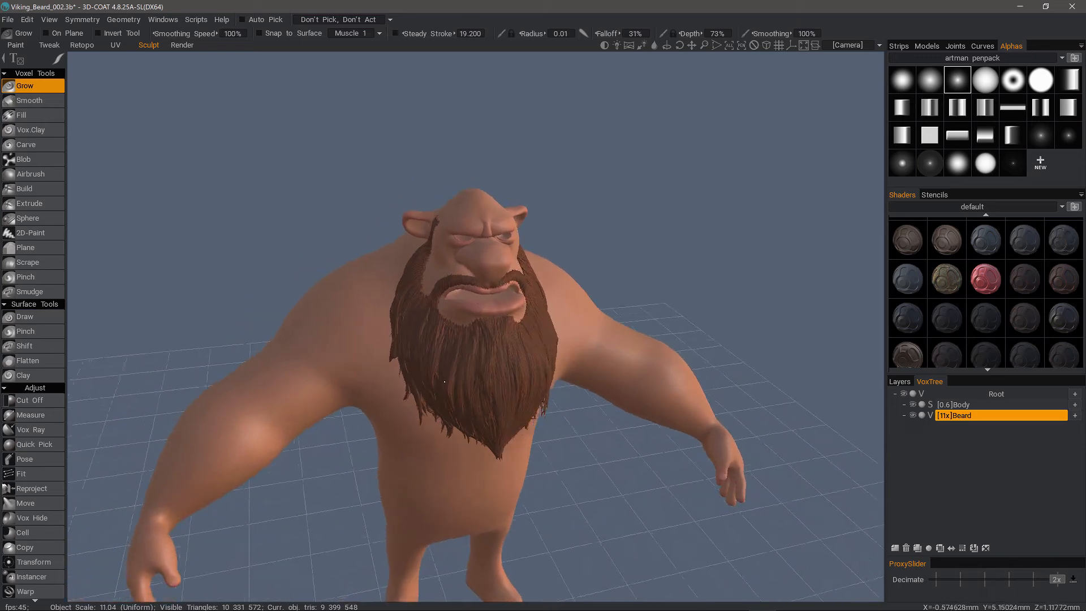
pyautogui.keyDown('alt'); pyautogui.moveTo(444, 382); pyautogui.dragTo(481, 336, button='right'); pyautogui.keyUp('alt')
pyautogui.keyDown('alt'); pyautogui.moveTo(480, 336); pyautogui.dragTo(493, 246, button='middle'); pyautogui.keyUp('alt')
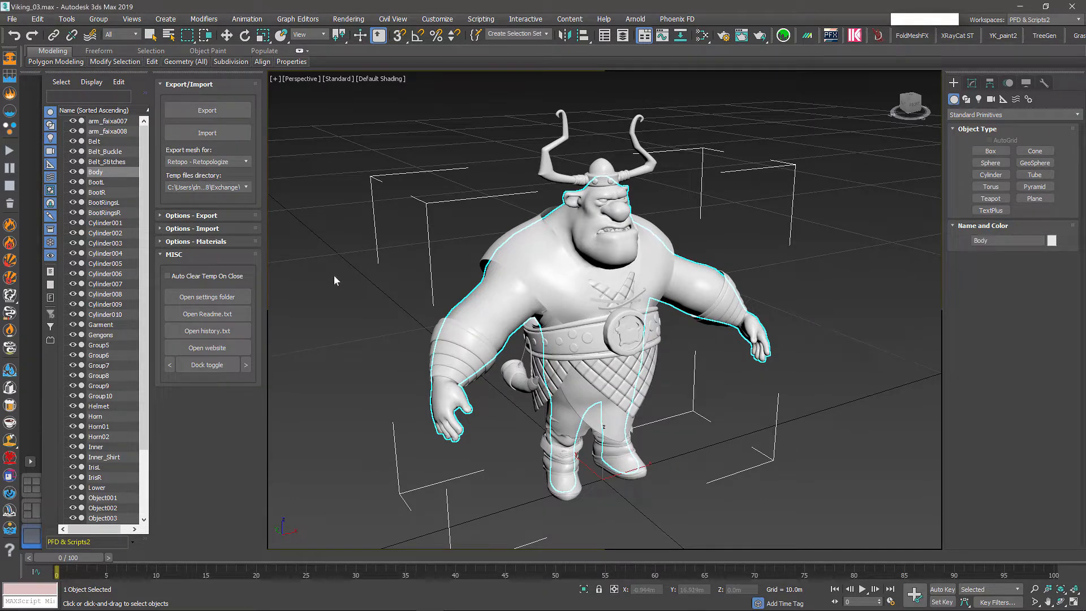
# Step: In 3ds Max, set the export target to Sculpt - Voxel Object and the temp files directory to the 3D-CoatV48\Exchange folder
pyautogui.click(221, 162)
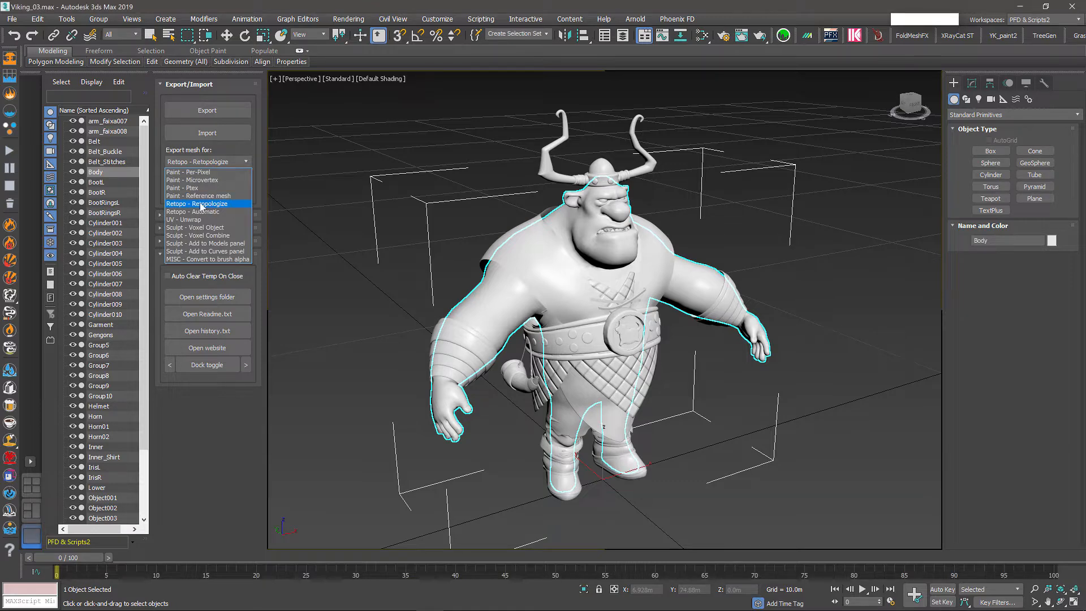
pyautogui.keyDown('alt'); pyautogui.moveTo(466, 362); pyautogui.dragTo(509, 308, button='middle'); pyautogui.keyUp('alt')
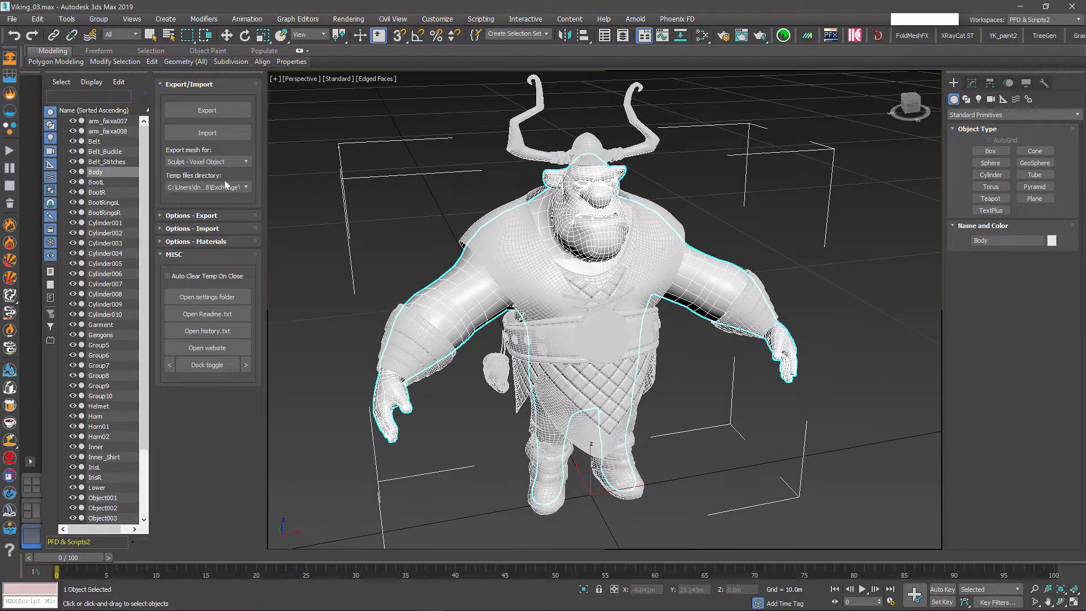
pyautogui.click(247, 188)
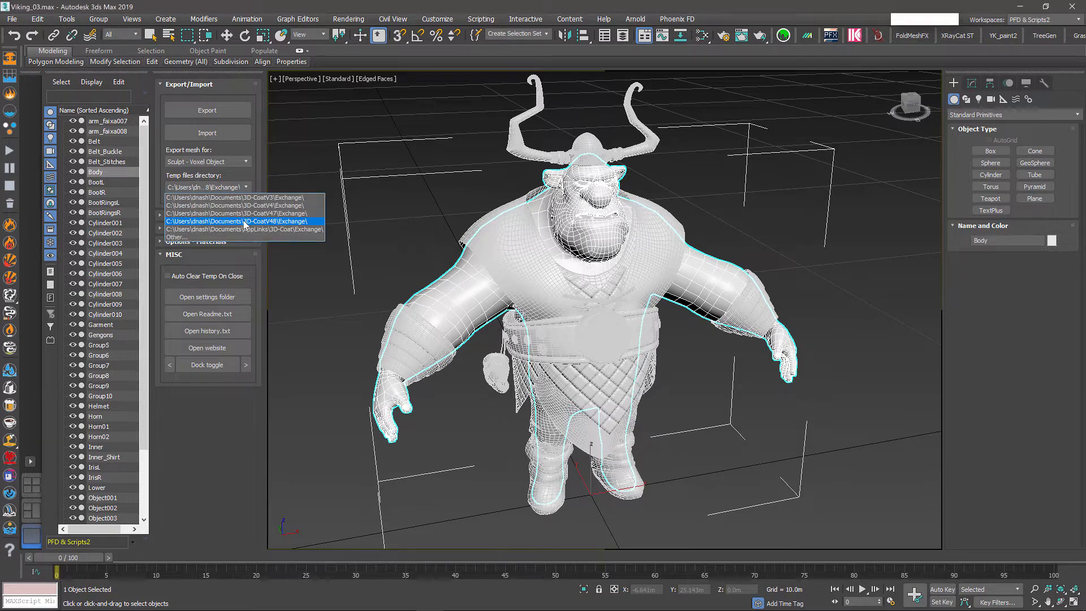
pyautogui.click(301, 225)
pyautogui.click(247, 188)
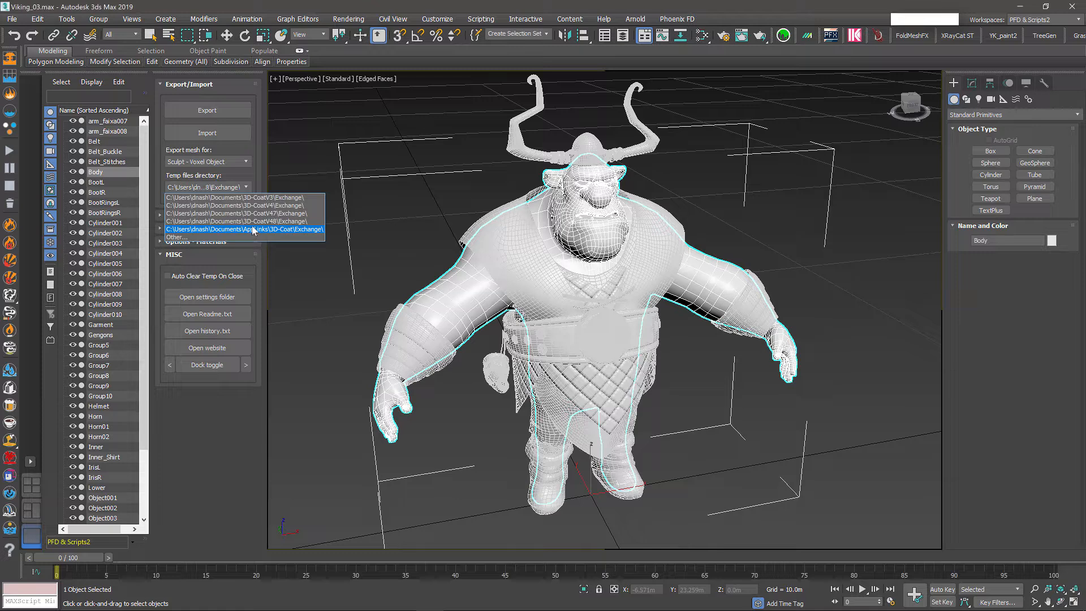
pyautogui.click(283, 221)
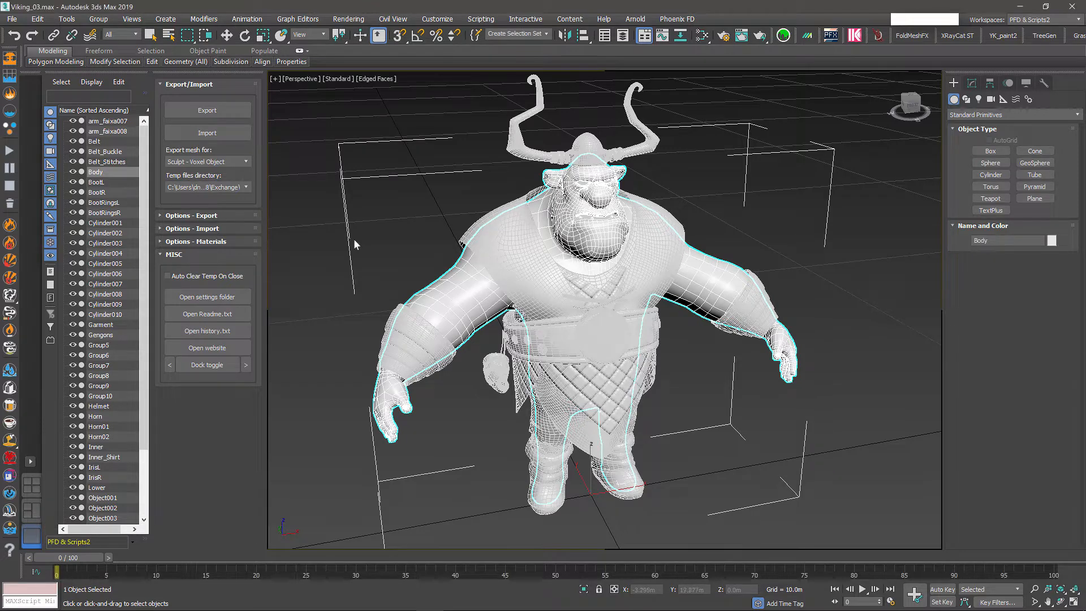
# Step: Set the 3D-Coat executable to 3D-Coat-V4.8.25SL\3D-CoatDX64C.exe and enable No Export Prompt in the export options
pyautogui.click(174, 215)
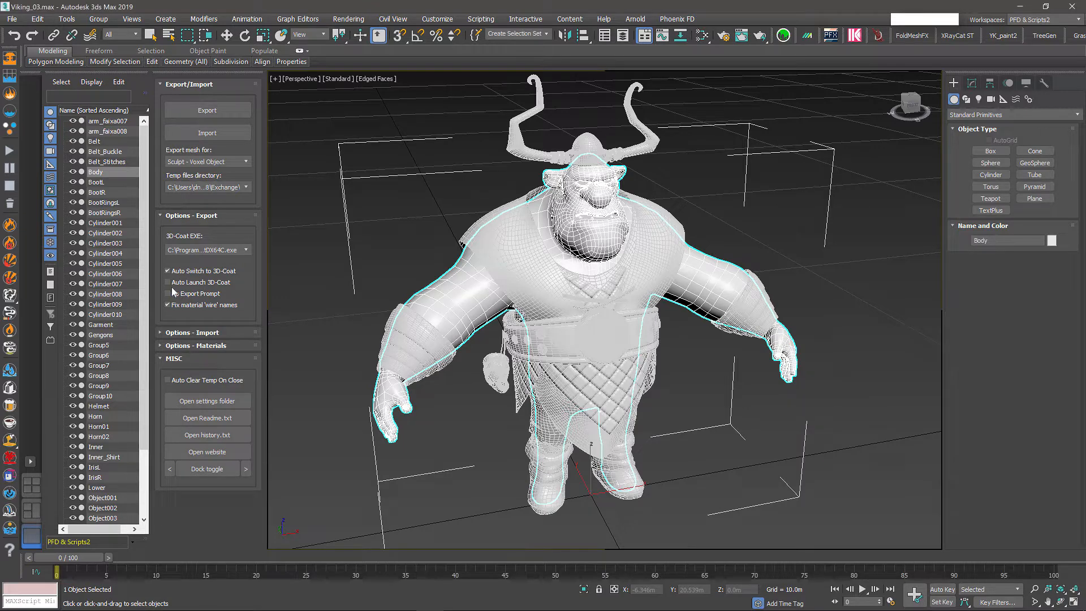
pyautogui.click(244, 252)
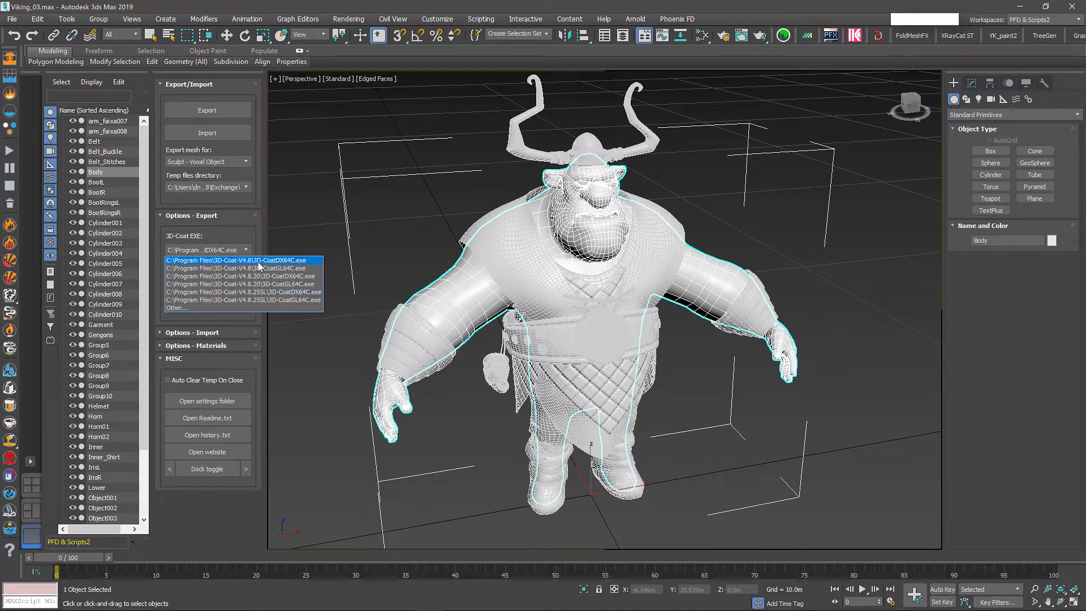
pyautogui.click(260, 293)
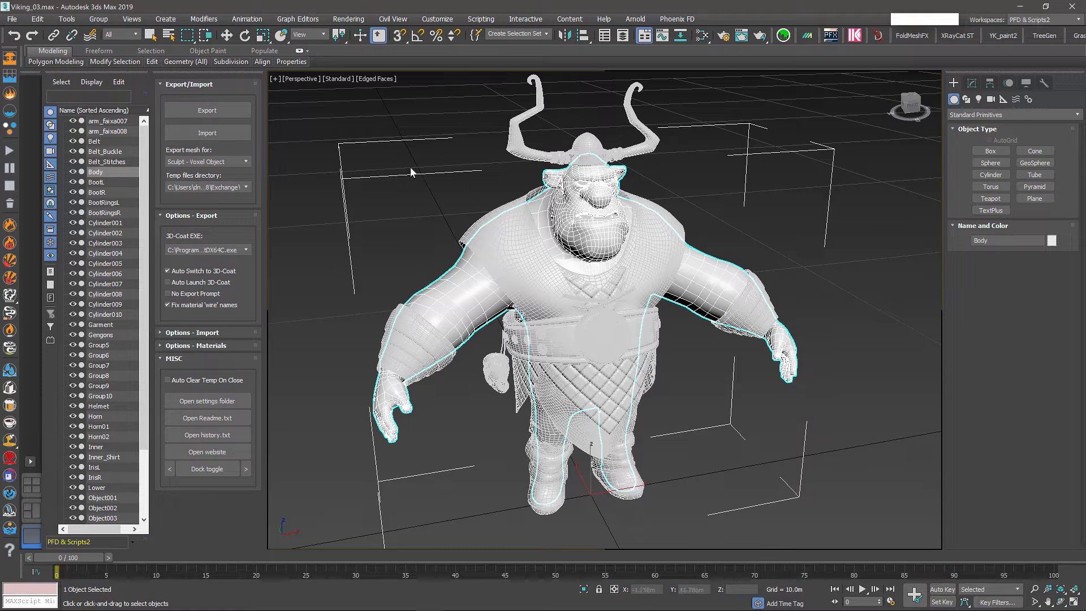
pyautogui.click(168, 294)
# Step: Export the Body to 3D-Coat as a voxel object and inspect the incoming low-poly mesh from several angles
pyautogui.click(209, 112)
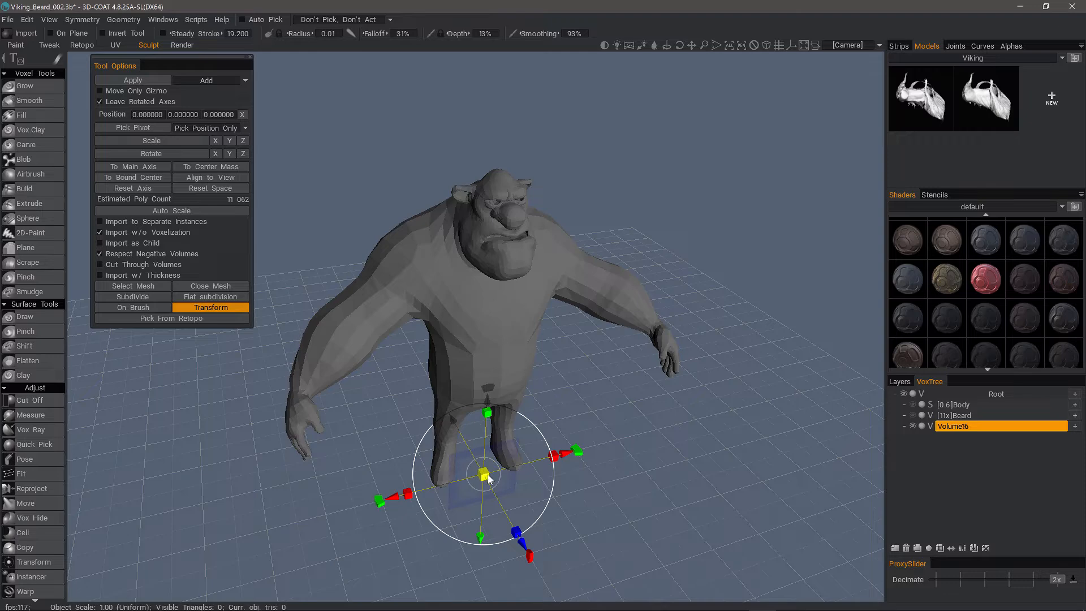
pyautogui.moveTo(526, 446); pyautogui.dragTo(473, 465)
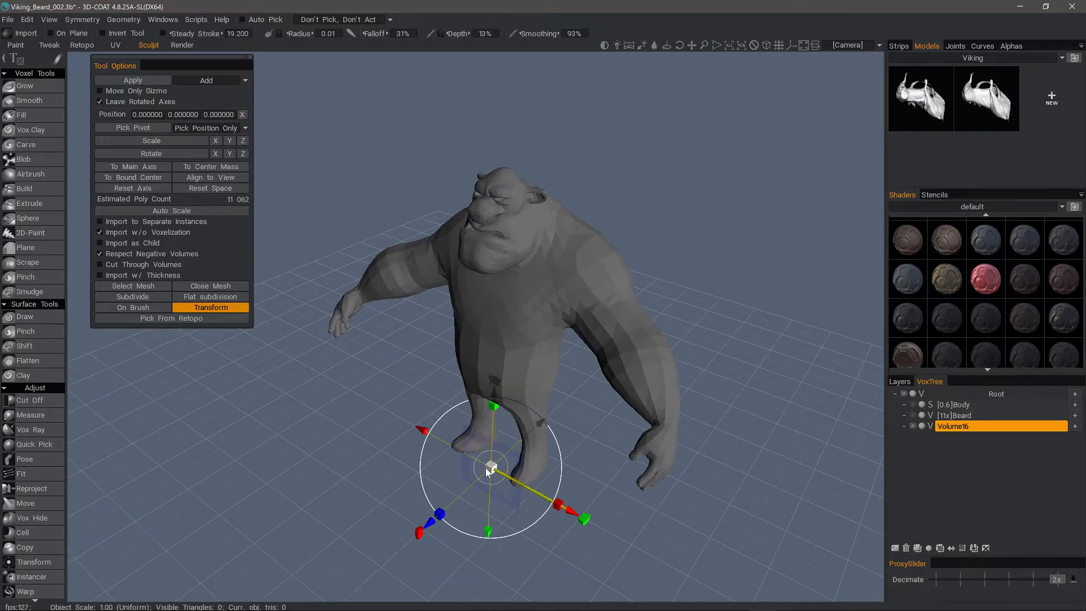
pyautogui.moveTo(489, 473); pyautogui.dragTo(491, 349, button='middle')
pyautogui.scroll(3, 490, 349)
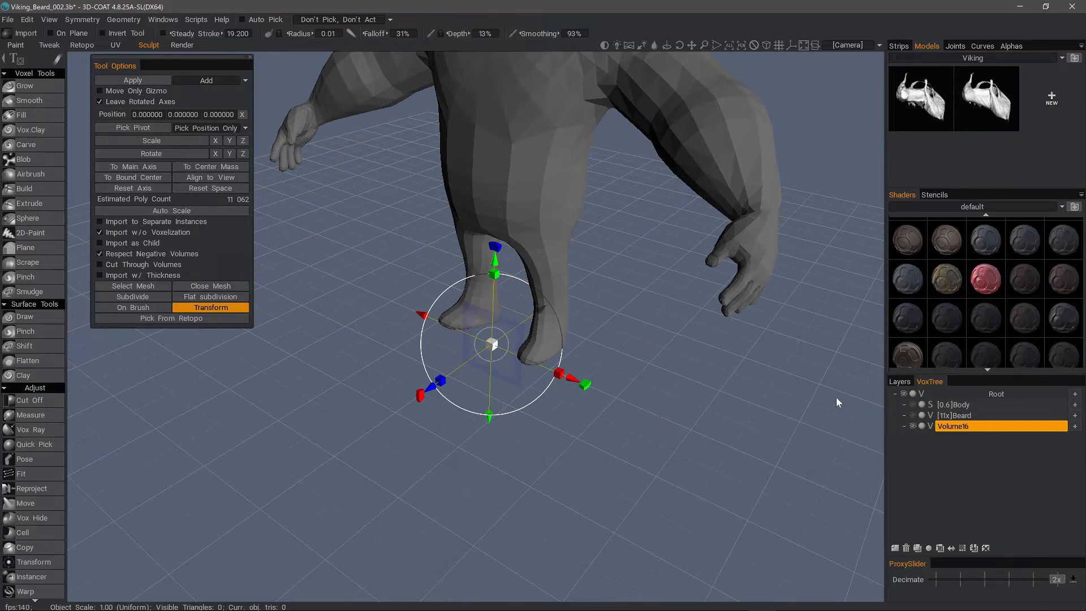
pyautogui.click(965, 425)
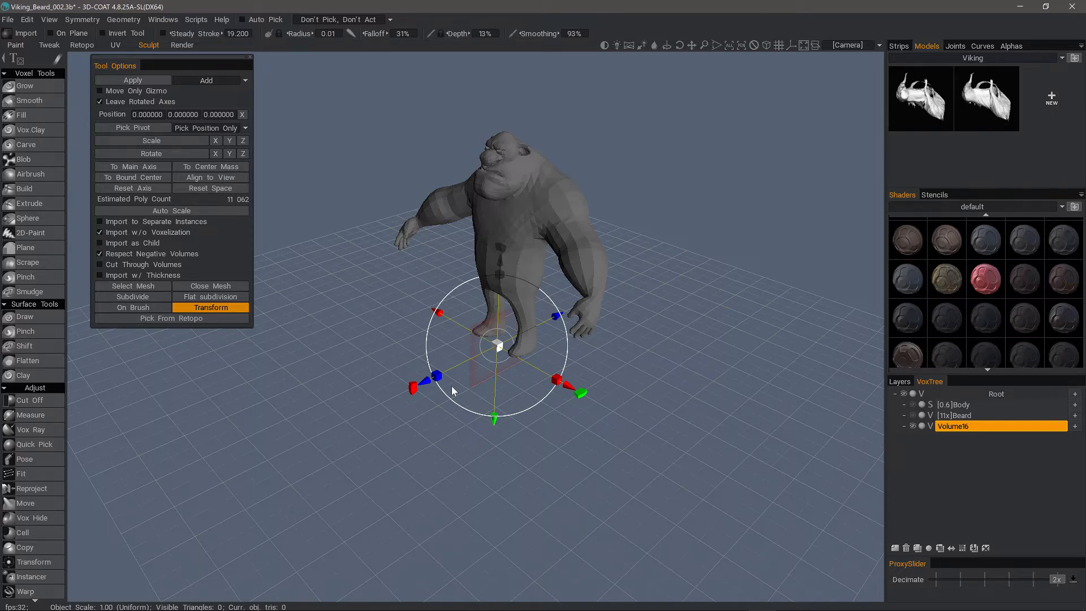
pyautogui.moveTo(451, 390); pyautogui.dragTo(463, 211)
pyautogui.moveTo(463, 211); pyautogui.dragTo(465, 247, button='middle')
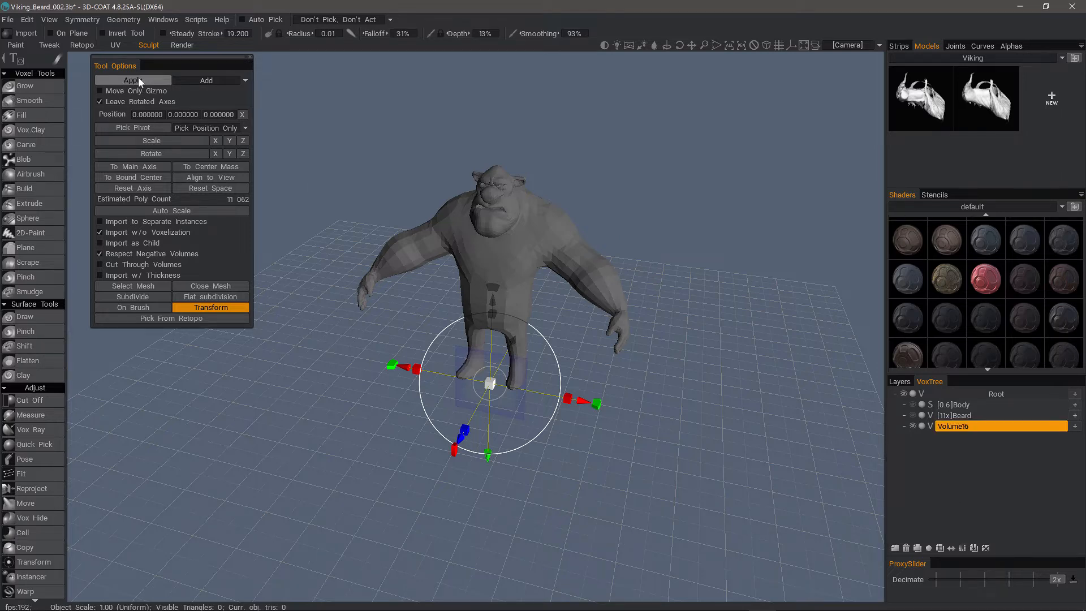
pyautogui.moveTo(560, 232); pyautogui.dragTo(516, 226)
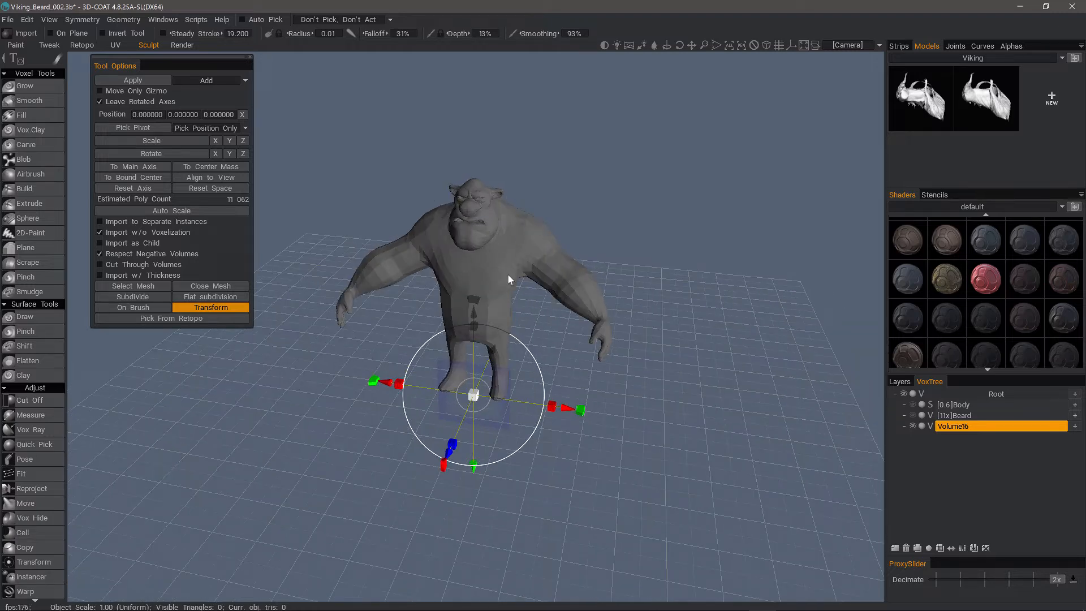
pyautogui.moveTo(809, 554); pyautogui.dragTo(291, 419)
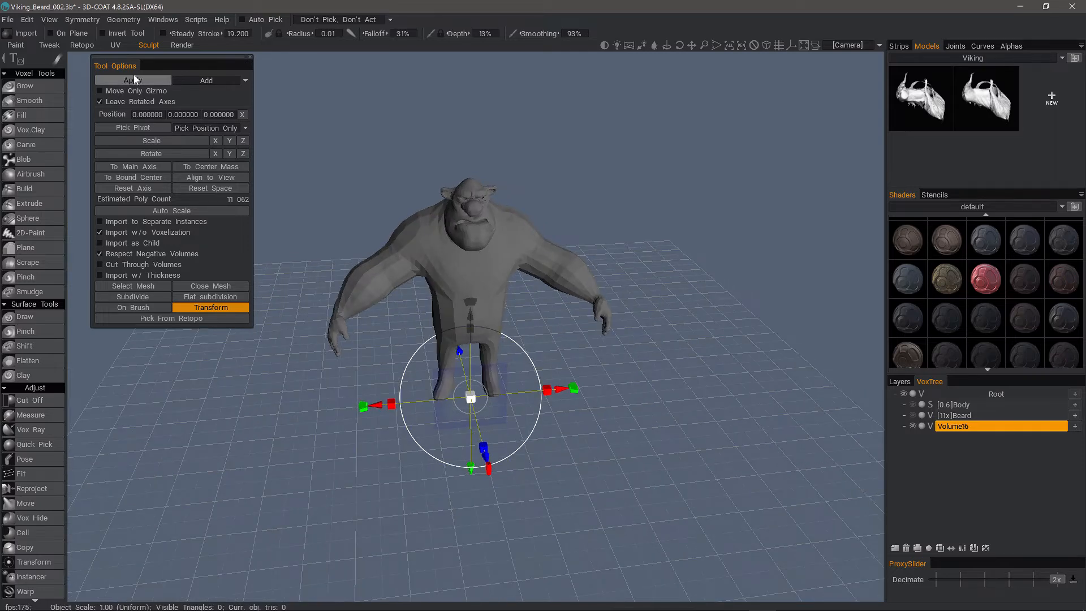
pyautogui.moveTo(427, 510); pyautogui.dragTo(325, 498)
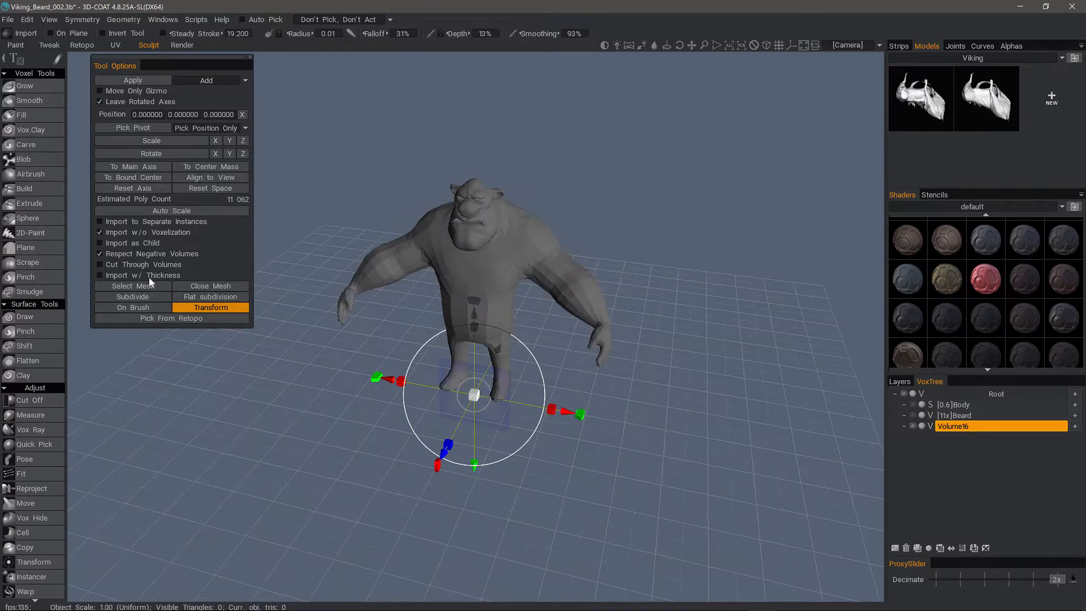
# Step: Subdivide the incoming body mesh and apply the import without voxelization
pyautogui.click(132, 297)
pyautogui.moveTo(308, 297); pyautogui.dragTo(460, 263)
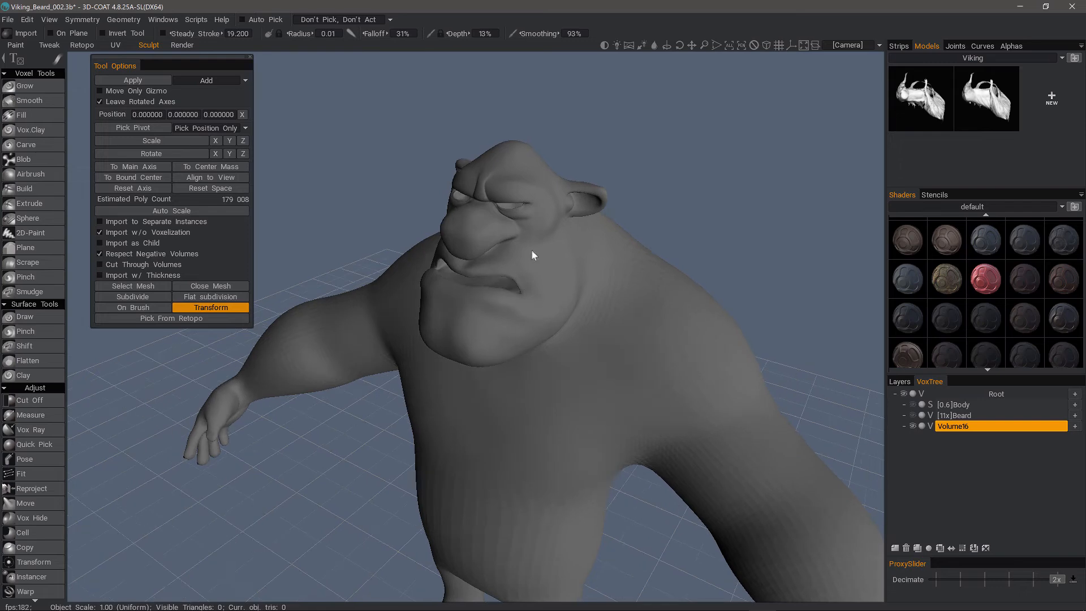
pyautogui.moveTo(268, 333); pyautogui.dragTo(263, 195)
pyautogui.click(143, 79)
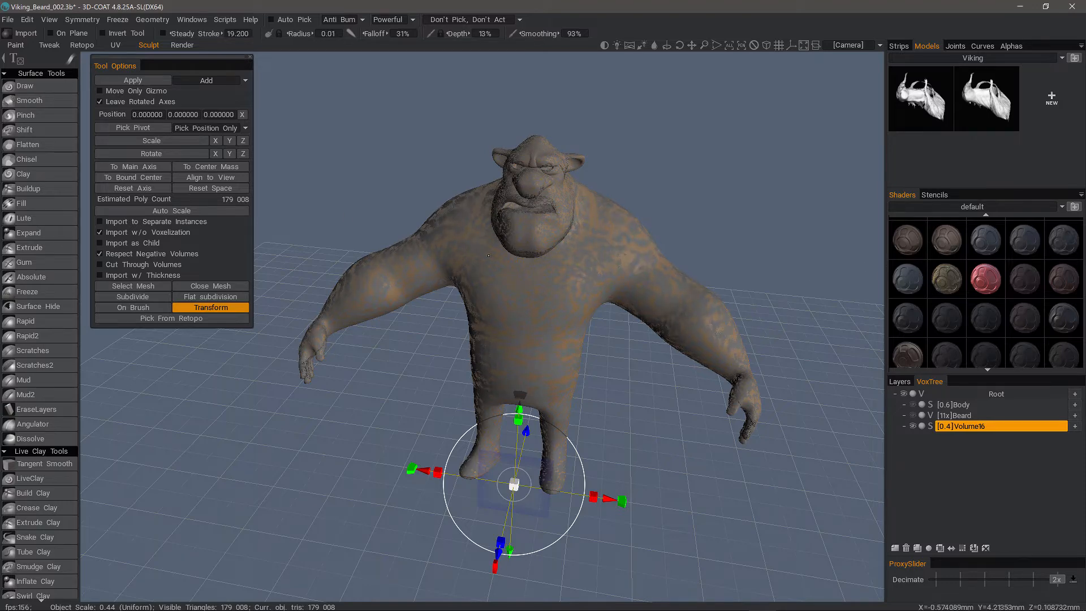
# Step: With the Draw tool active, display the imported body's wireframe to check its mesh density, and delete its volume
pyautogui.keyDown('alt'); pyautogui.moveTo(649, 250); pyautogui.dragTo(529, 308); pyautogui.keyUp('alt')
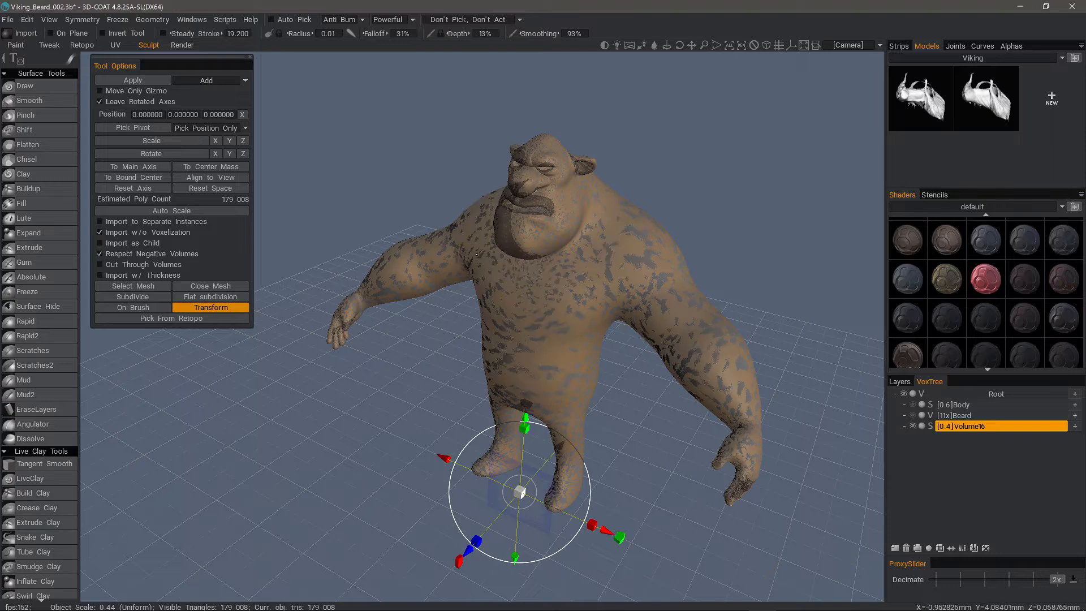
pyautogui.click(50, 85)
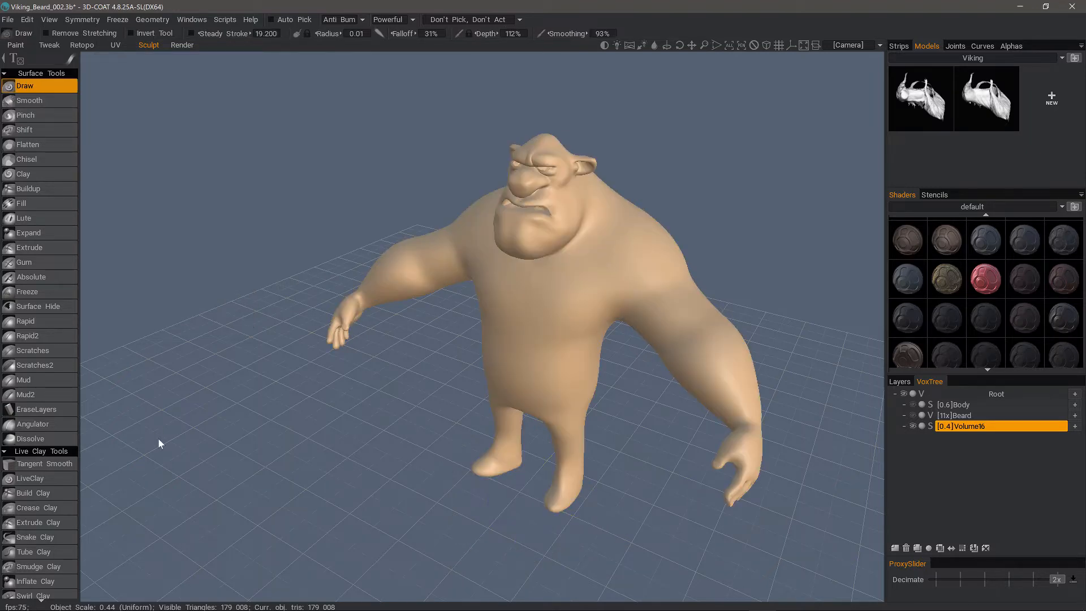
pyautogui.moveTo(157, 438); pyautogui.dragTo(686, 405)
pyautogui.press('w')
pyautogui.moveTo(687, 405); pyautogui.dragTo(686, 452, button='middle')
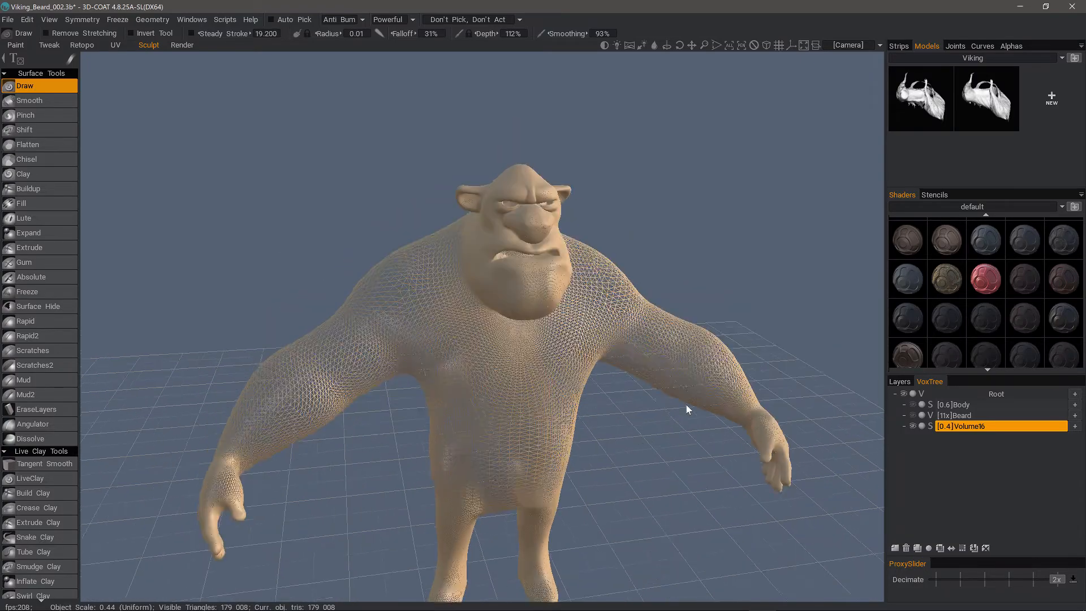
pyautogui.scroll(4, 687, 405)
pyautogui.keyDown('alt'); pyautogui.moveTo(396, 401); pyautogui.dragTo(407, 361); pyautogui.keyUp('alt')
pyautogui.moveTo(531, 396)
pyautogui.keyDown('alt'); pyautogui.mouseDown(button='right')
pyautogui.moveTo(592, 396)
pyautogui.moveTo(534, 396)
pyautogui.mouseUp(button='right'); pyautogui.keyUp('alt')
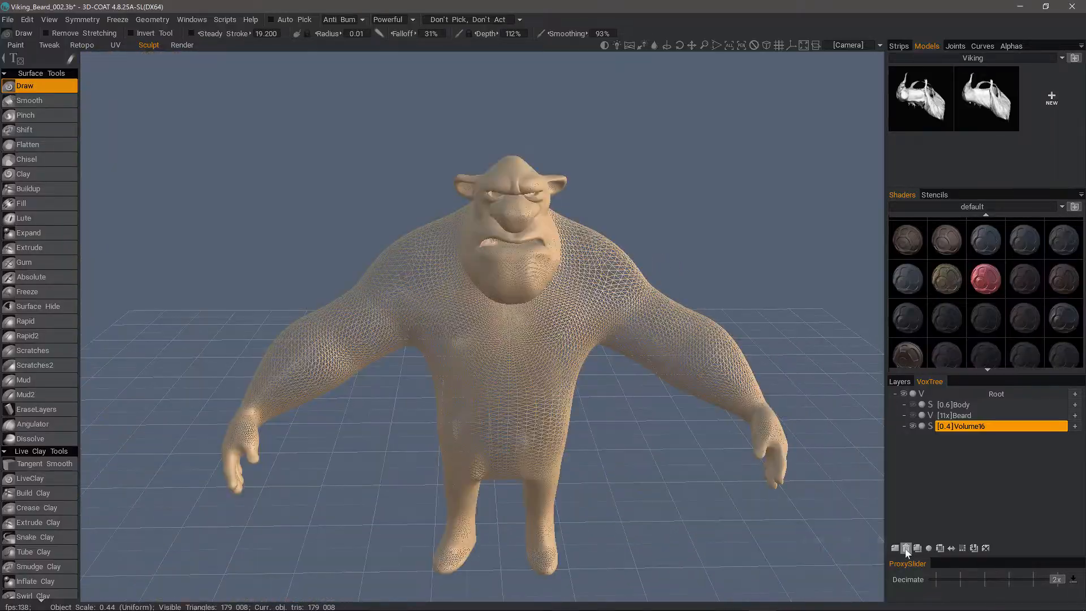
pyautogui.click(905, 548)
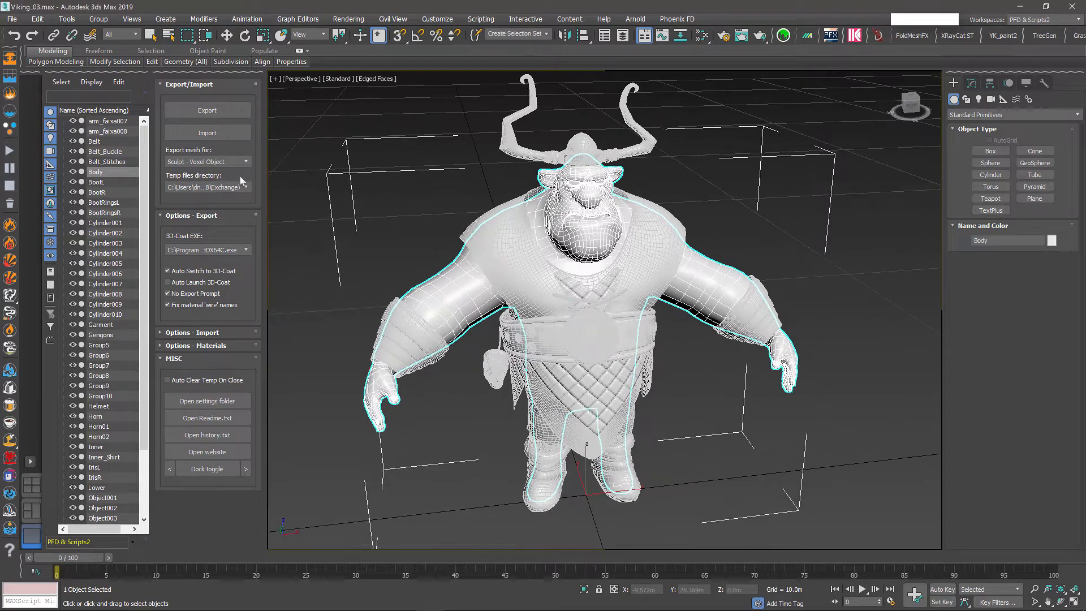
# Step: Switch to 3ds Max, set the export target to Retopo - Retopologize, and export the Body to 3D-Coat
pyautogui.click(245, 162)
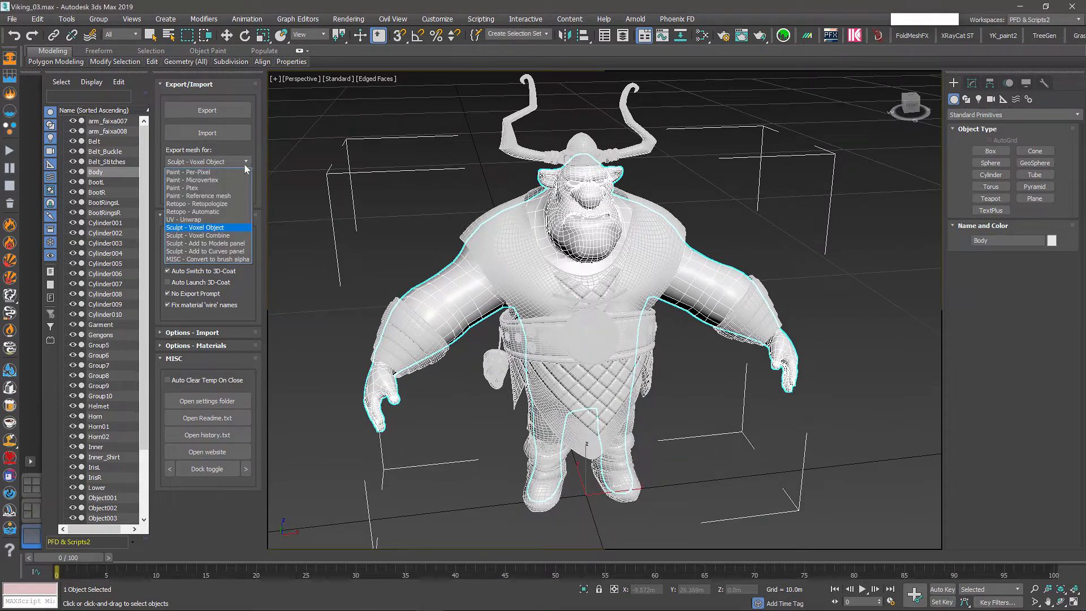
pyautogui.click(202, 204)
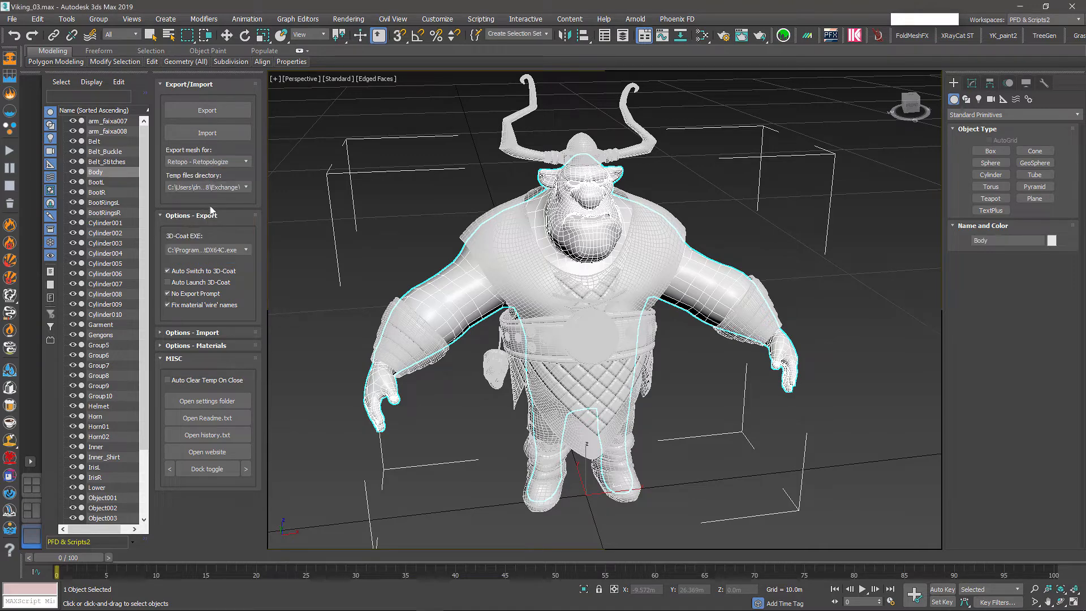
pyautogui.click(210, 111)
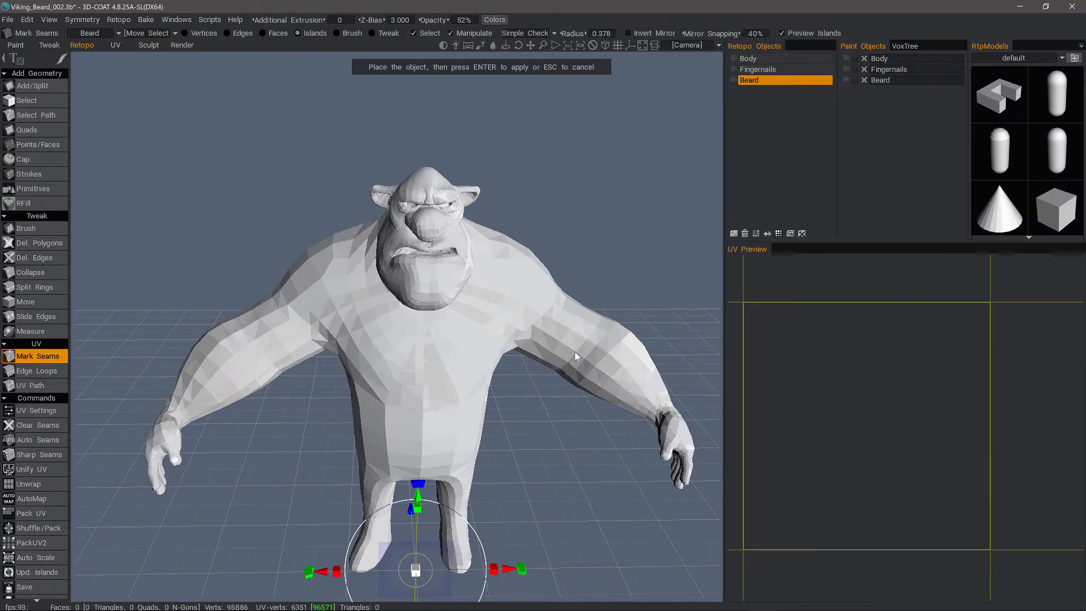
# Step: Inspect the body mesh awaiting placement in the Retopo room from several angles
pyautogui.moveTo(574, 357); pyautogui.dragTo(575, 402, button='middle')
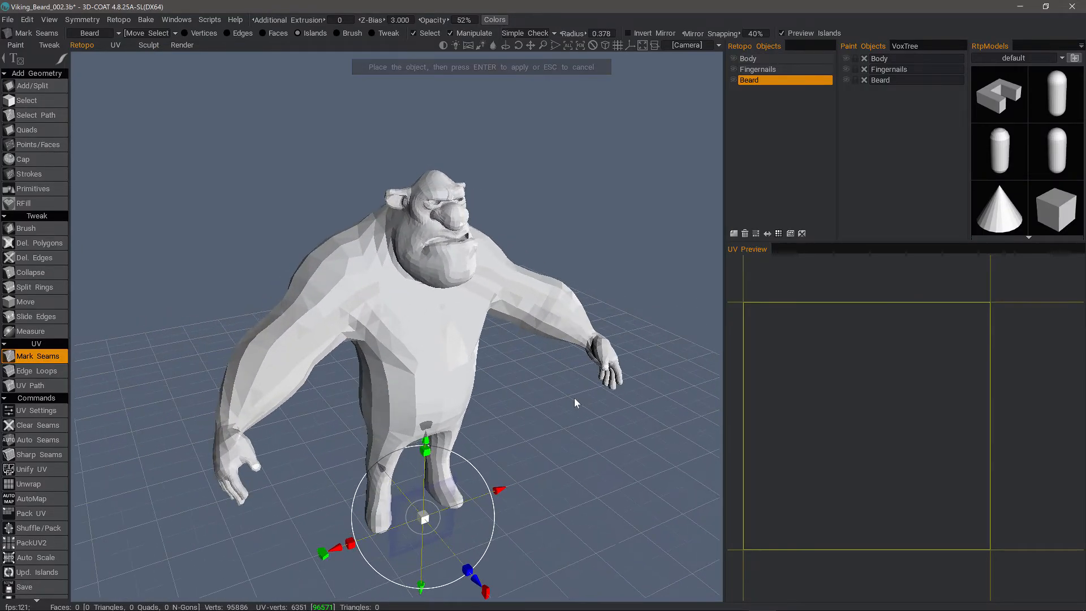
pyautogui.moveTo(574, 403); pyautogui.dragTo(461, 385)
pyautogui.moveTo(203, 254); pyautogui.dragTo(389, 247)
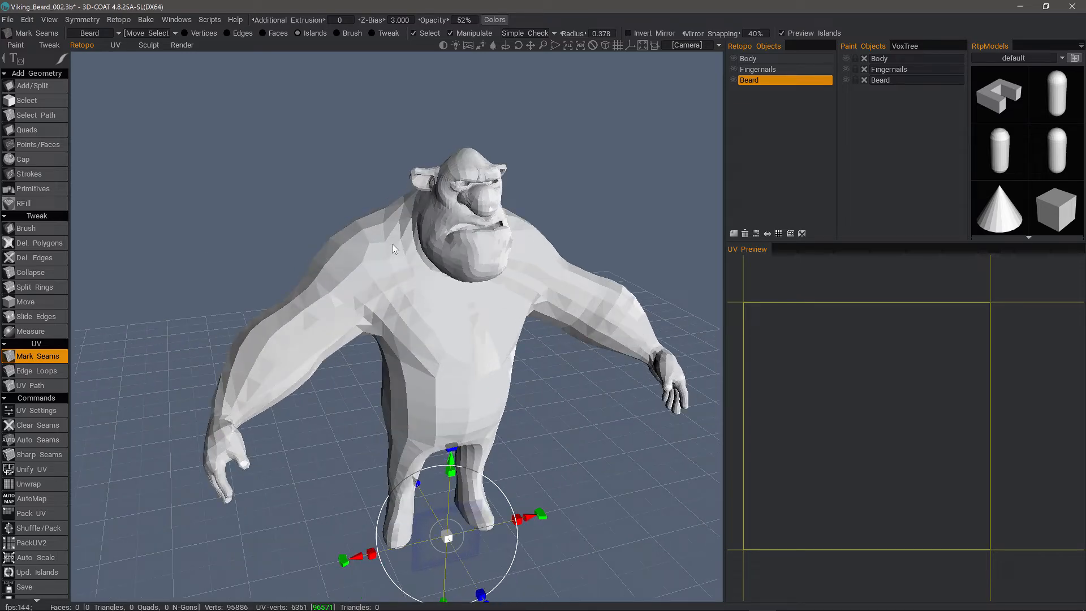
pyautogui.keyDown('alt'); pyautogui.moveTo(392, 243); pyautogui.dragTo(339, 285); pyautogui.keyUp('alt')
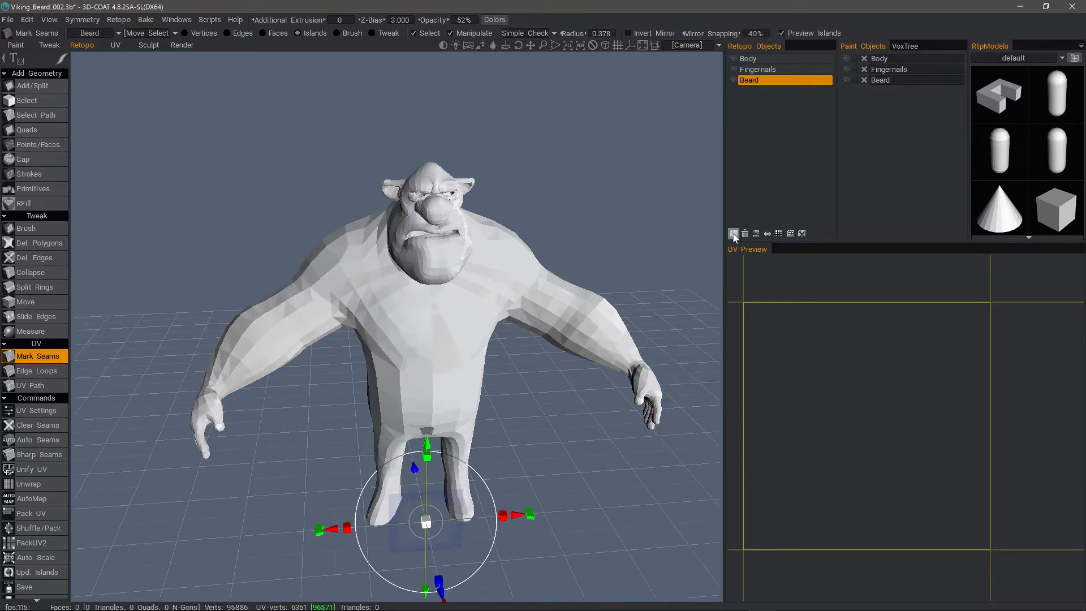
# Step: Add a new retopo group and place the incoming body mesh in it without snapping it to the voxel/reference mesh
pyautogui.click(733, 233)
pyautogui.press('Return')
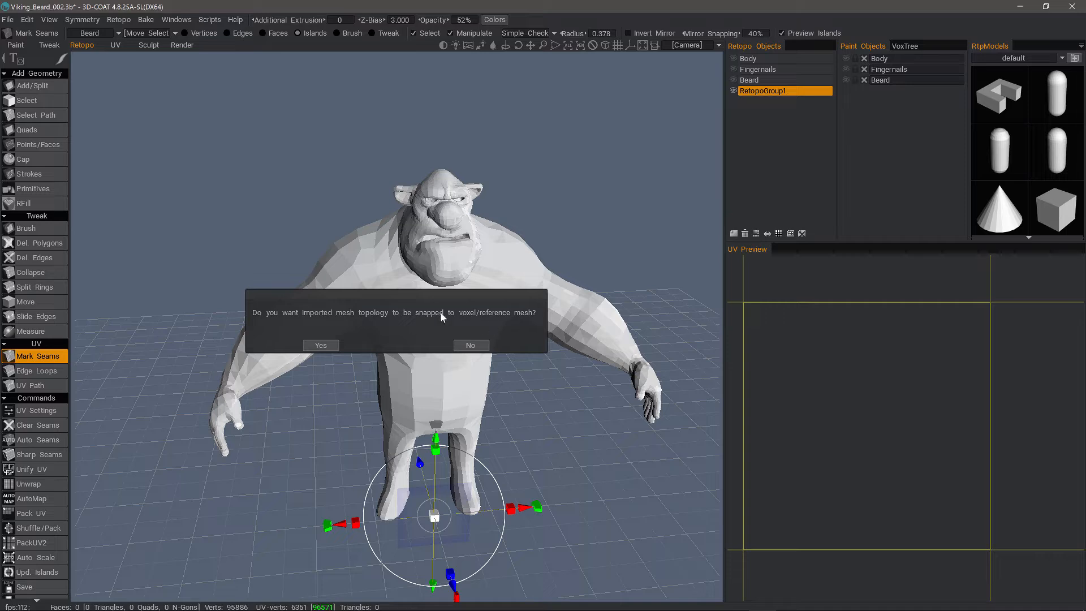
pyautogui.click(470, 345)
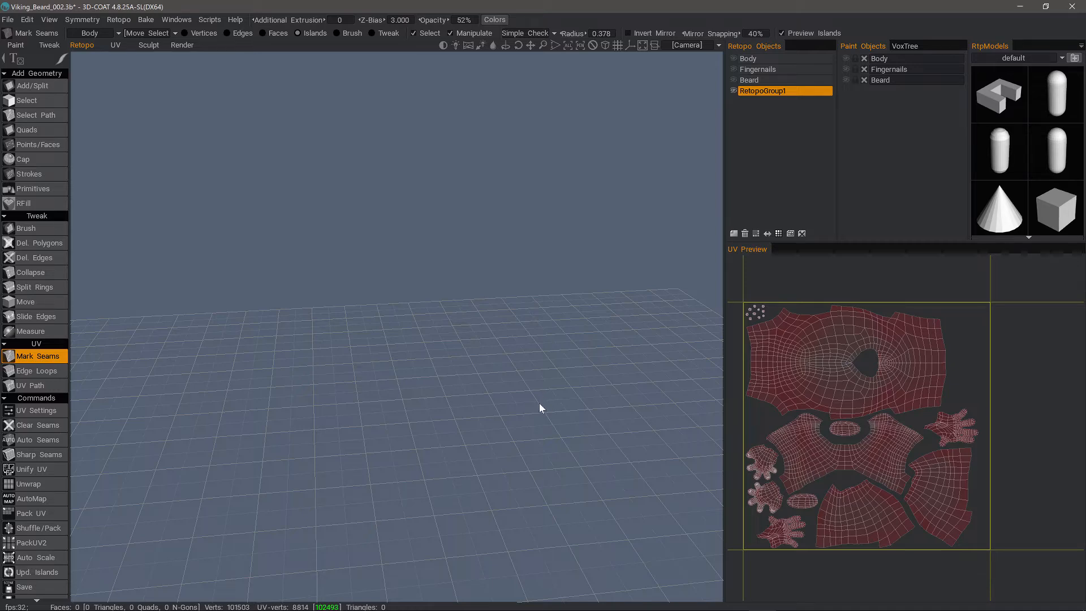
# Step: Make the Body retopo object visible and compare it with the newly imported mesh in RetopoGroup1 from the side
pyautogui.click(732, 59)
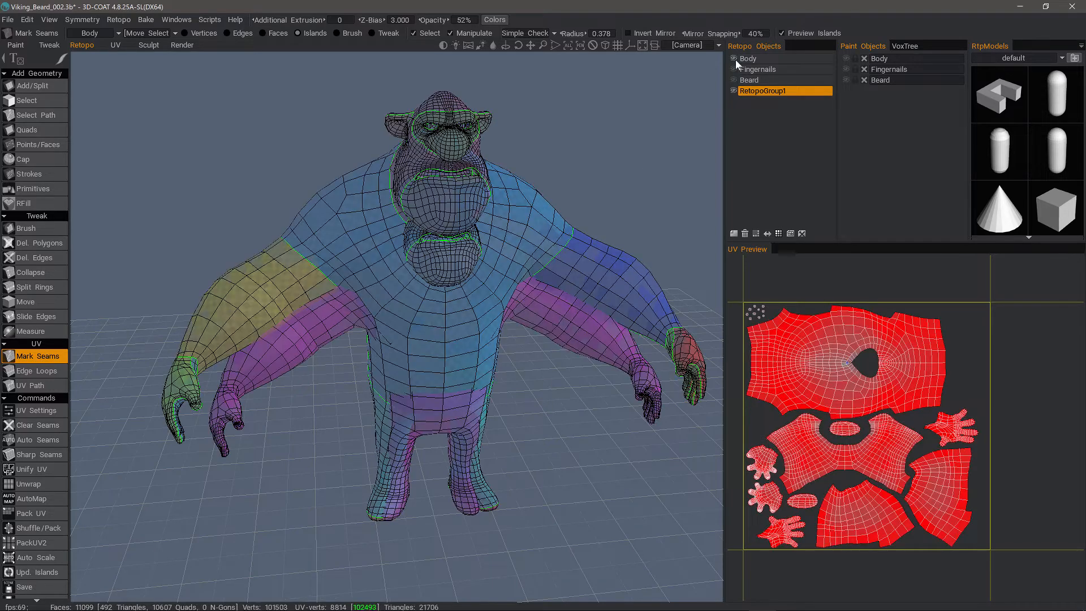
pyautogui.keyDown('alt'); pyautogui.moveTo(374, 311); pyautogui.dragTo(427, 319); pyautogui.keyUp('alt')
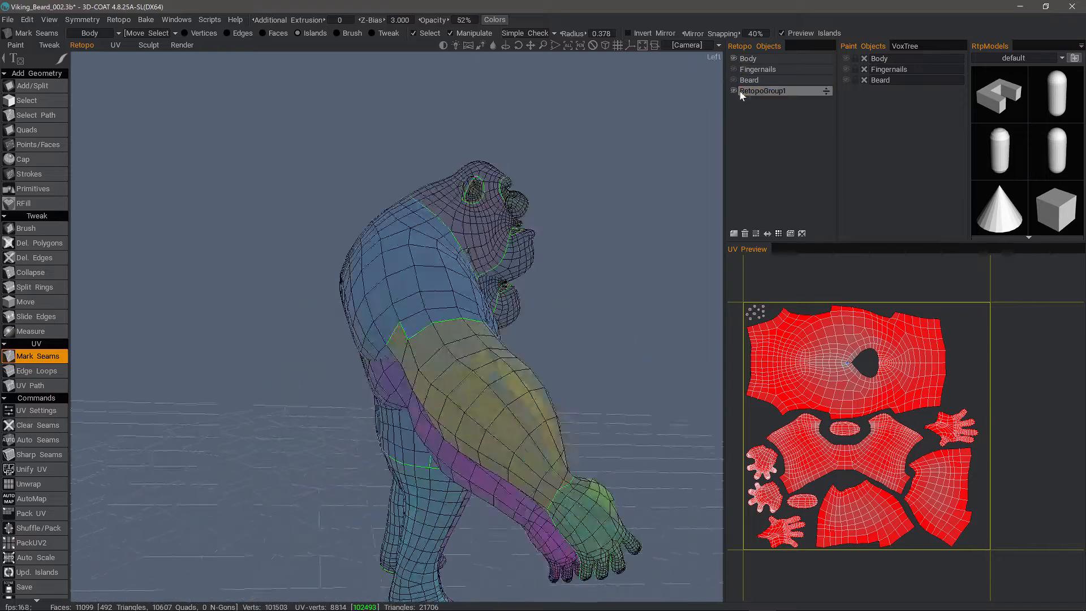
pyautogui.click(734, 59)
pyautogui.click(737, 59)
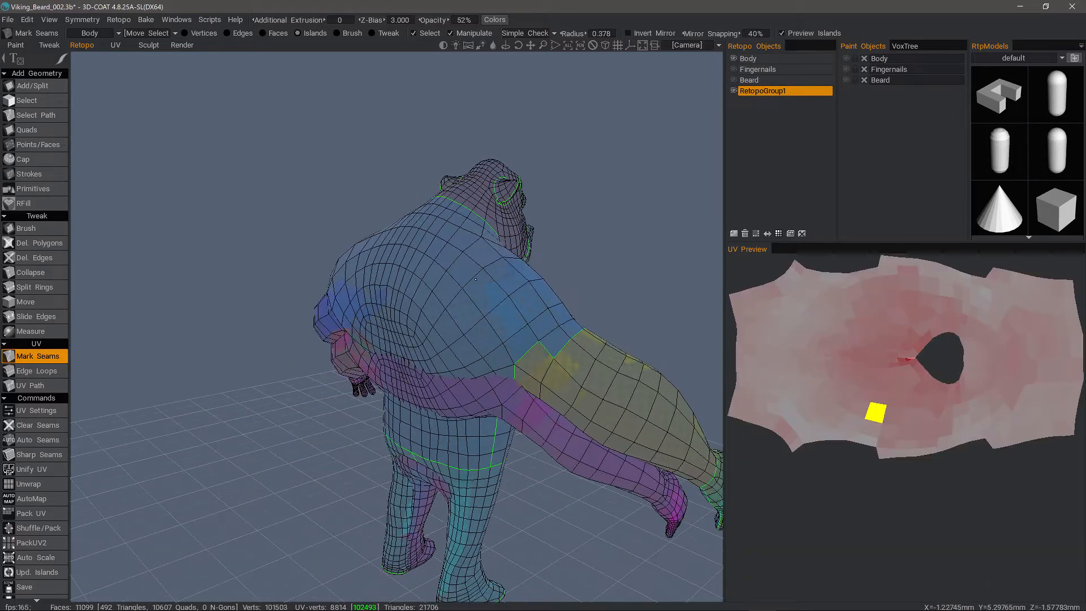
# Step: Using the Select tool in Faces mode, select all connected faces of the larger body mesh
pyautogui.click(46, 102)
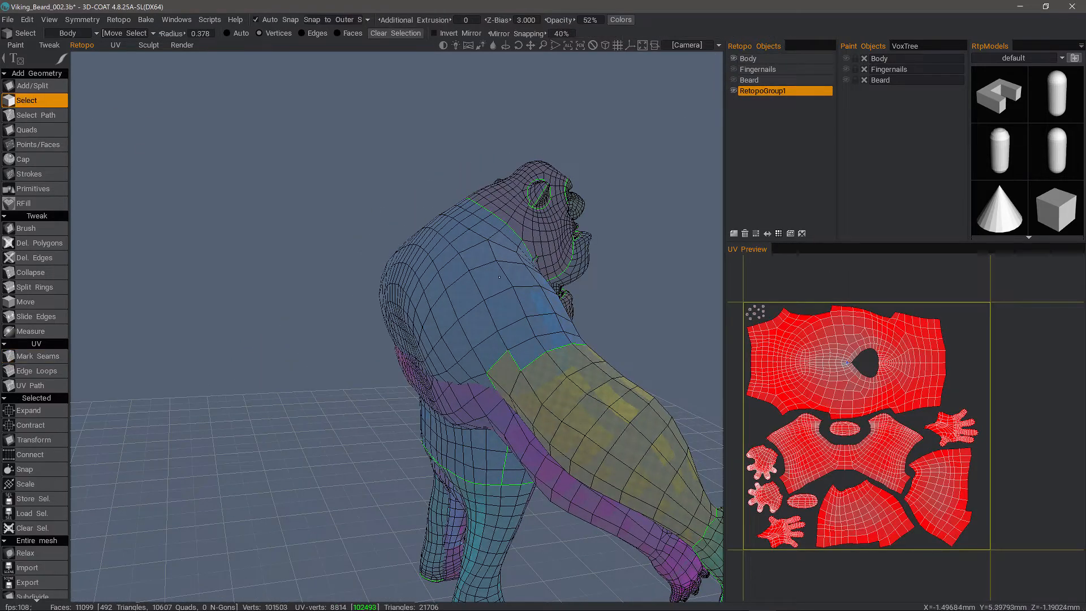
pyautogui.click(342, 35)
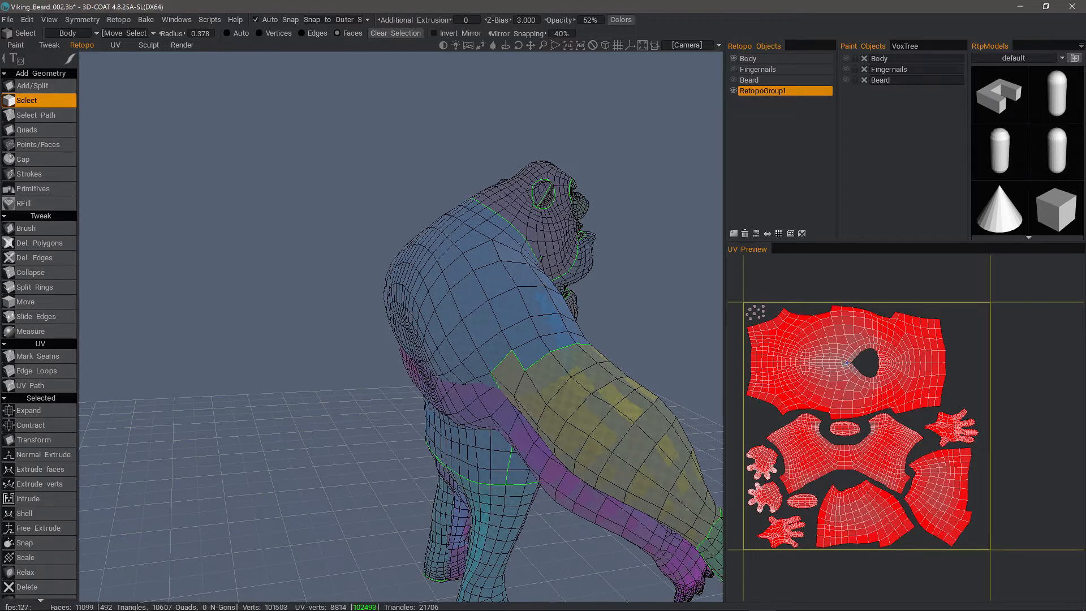
pyautogui.doubleClick(505, 300)
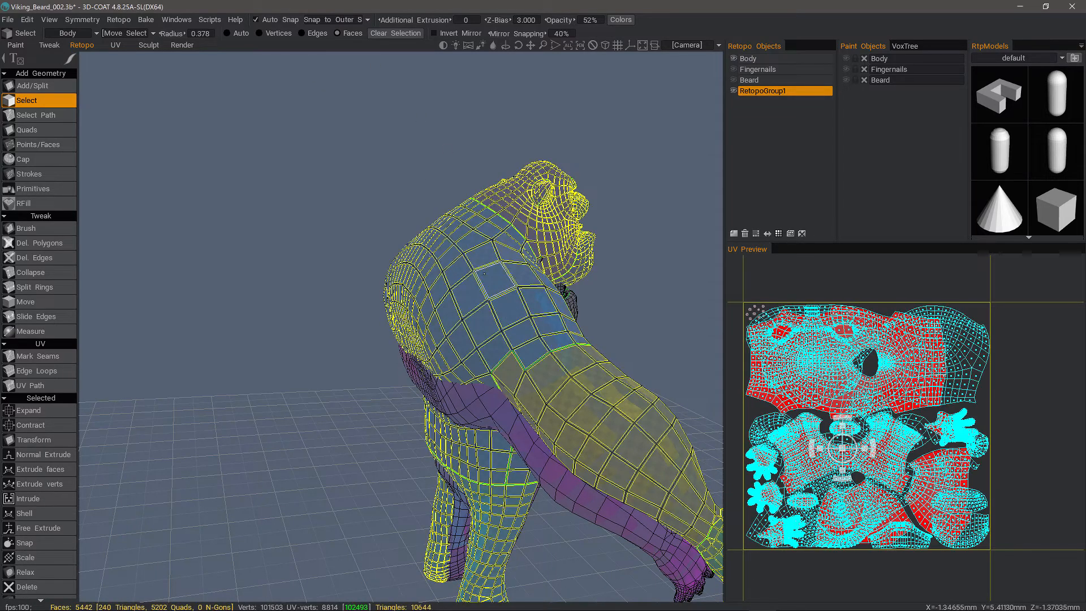
pyautogui.keyDown('alt'); pyautogui.moveTo(484, 274); pyautogui.dragTo(372, 263); pyautogui.keyUp('alt')
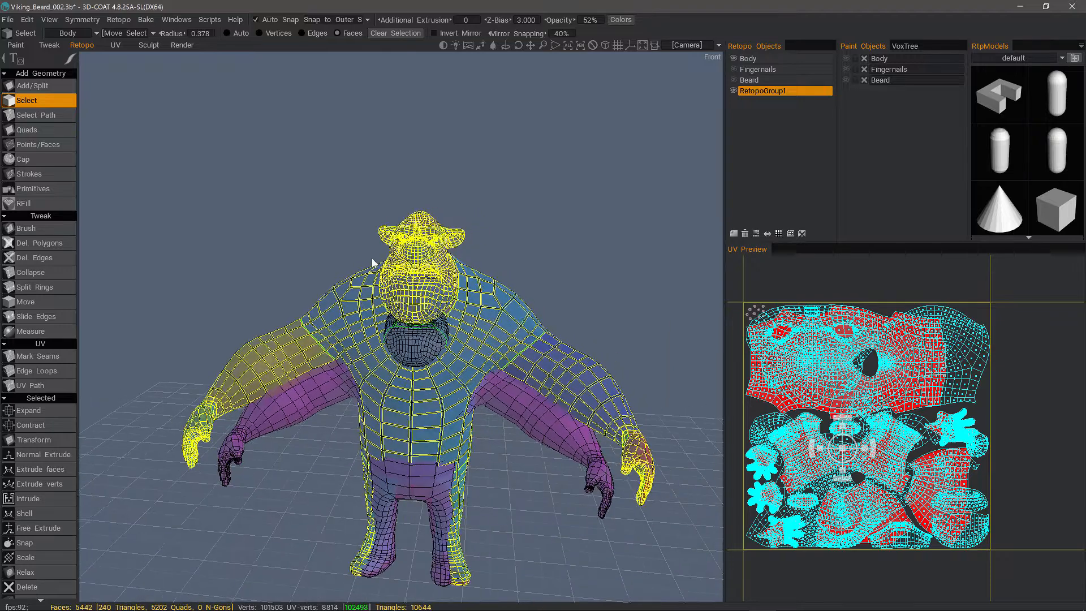
pyautogui.keyDown('alt'); pyautogui.moveTo(372, 263); pyautogui.dragTo(351, 266, button='right'); pyautogui.keyUp('alt')
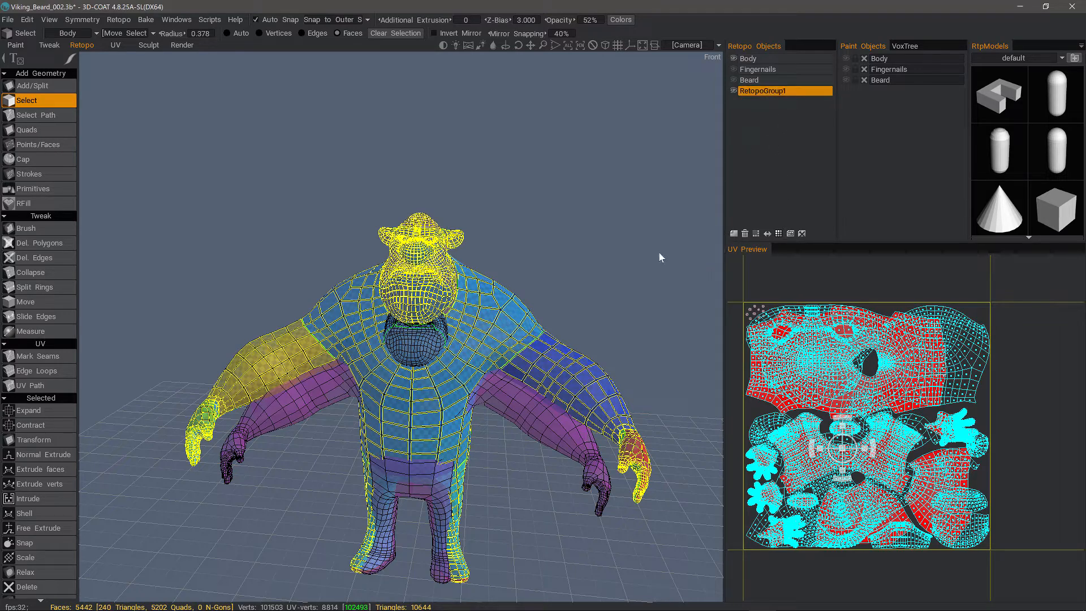
# Step: Hide RetopoGroup1 and rename the Body retopo object as Copy
pyautogui.moveTo(87, 162); pyautogui.dragTo(90, 226)
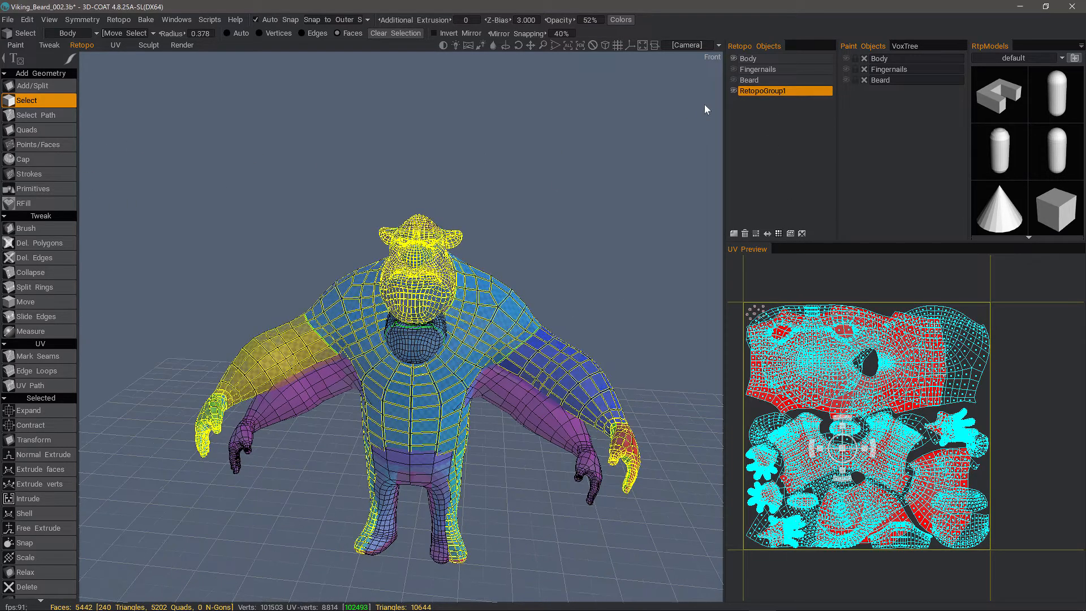
pyautogui.click(734, 91)
pyautogui.moveTo(646, 84); pyautogui.dragTo(393, 424)
pyautogui.press('KP_2')
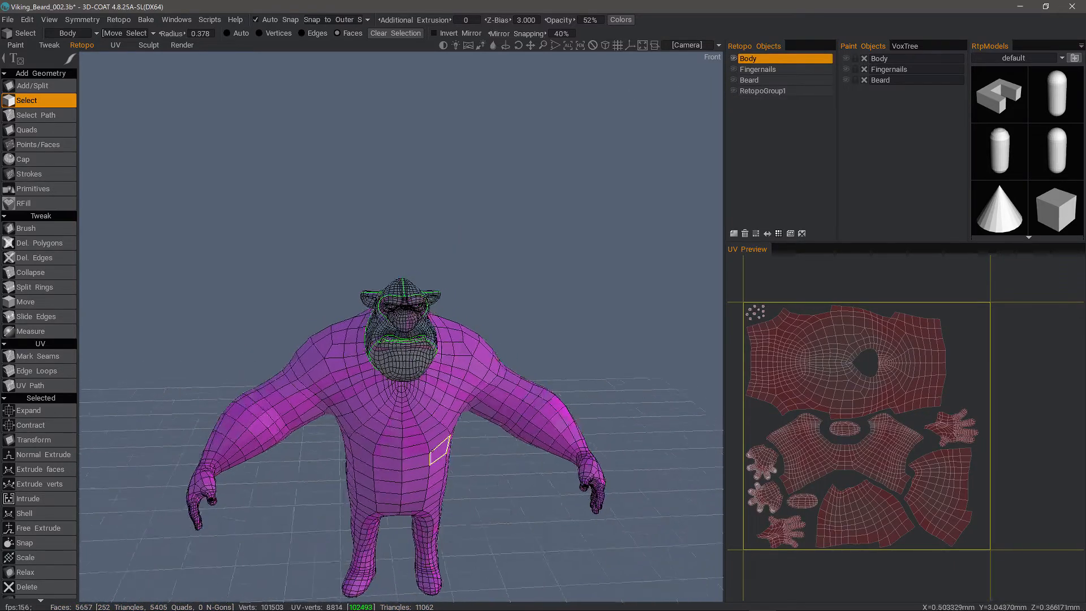
pyautogui.doubleClick(747, 59)
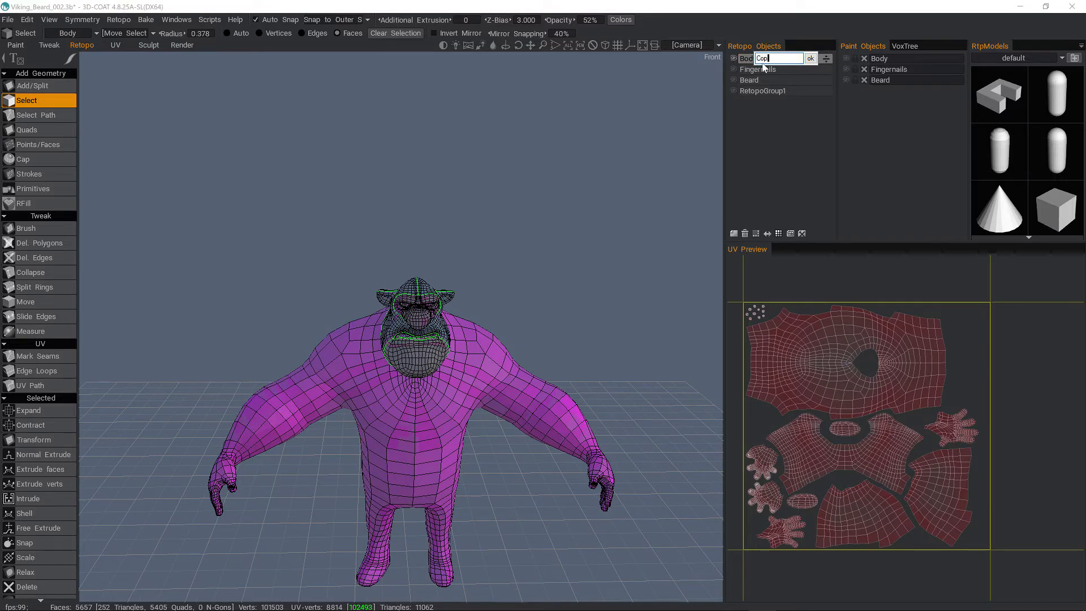
pyautogui.press('Return')
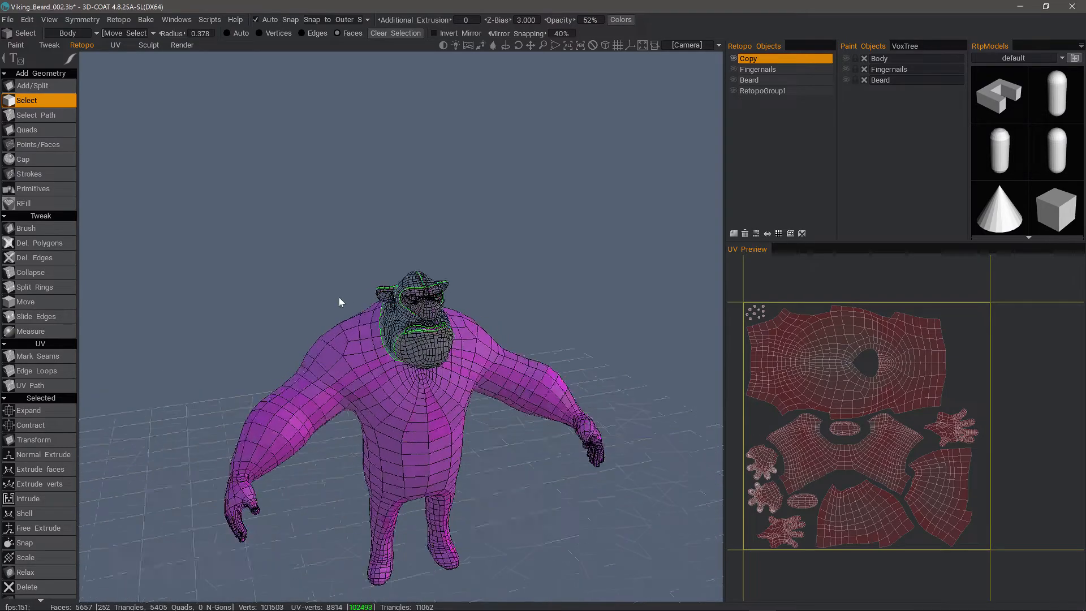
# Step: In the Sculpt room, add a new volume and convert the Copy retopo mesh into a sculpt mesh
pyautogui.moveTo(216, 219); pyautogui.dragTo(212, 125)
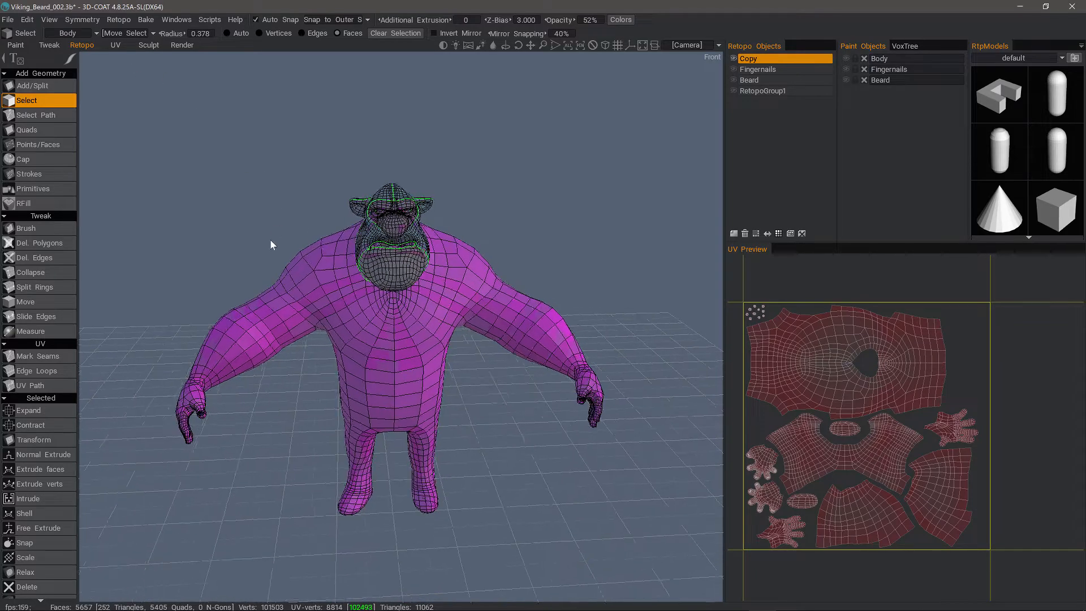
pyautogui.moveTo(226, 164); pyautogui.dragTo(175, 86)
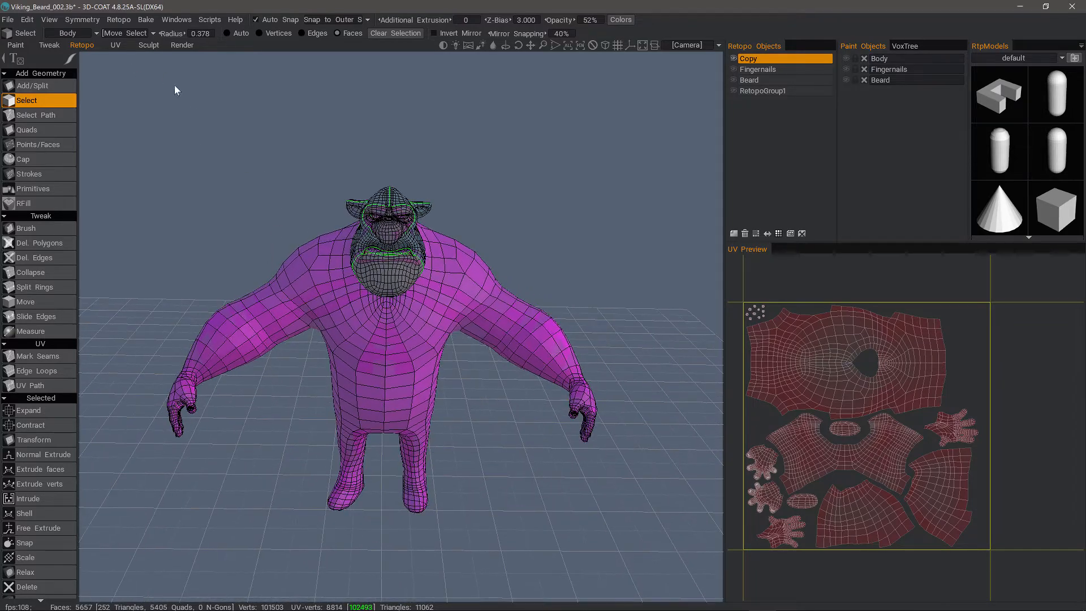
pyautogui.click(147, 45)
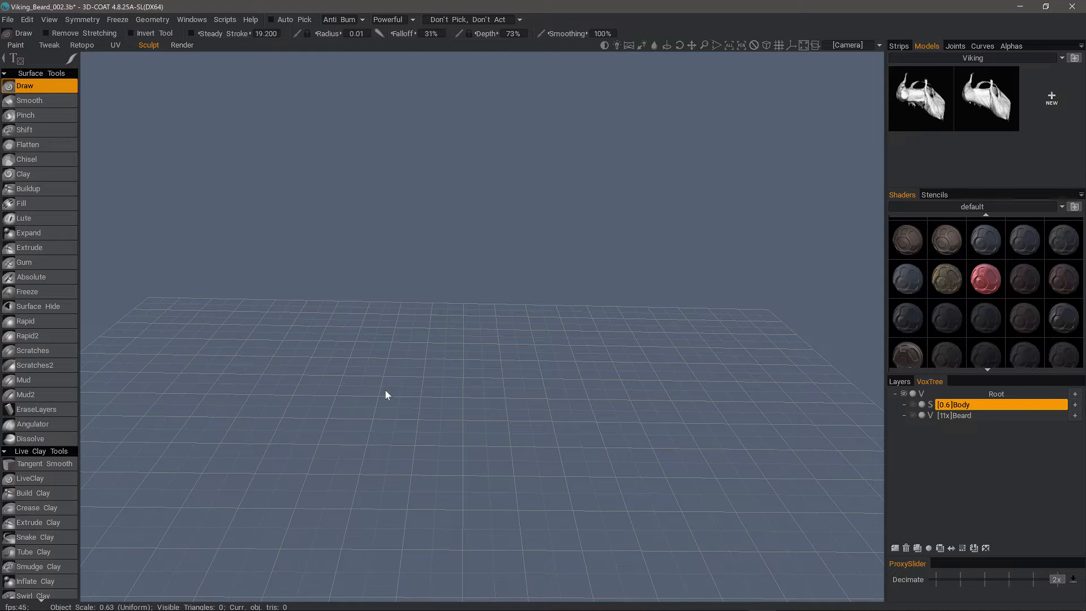
pyautogui.moveTo(392, 393); pyautogui.dragTo(439, 369)
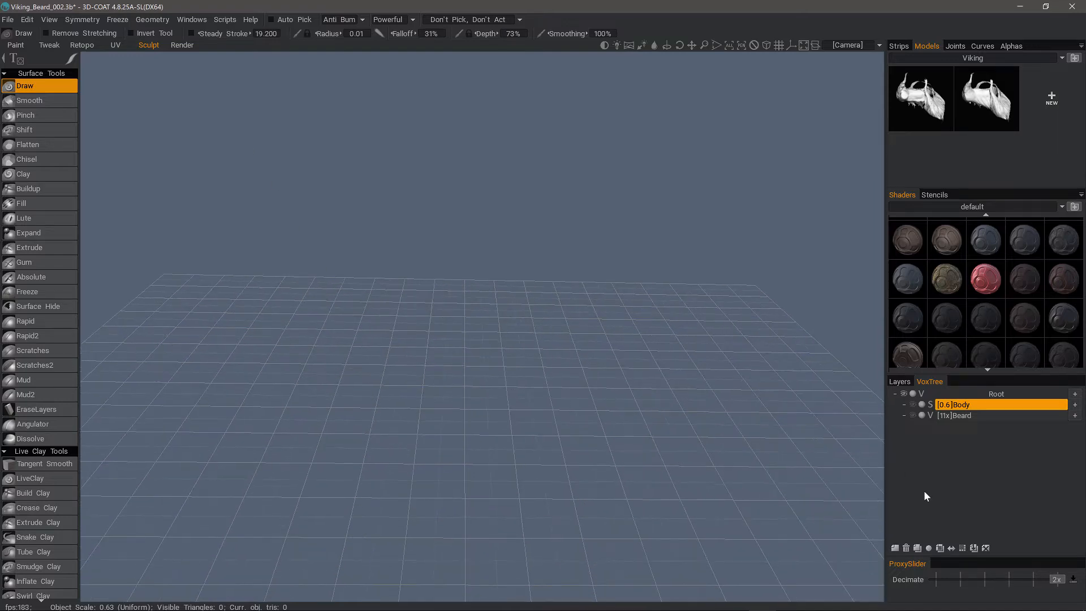
pyautogui.click(898, 549)
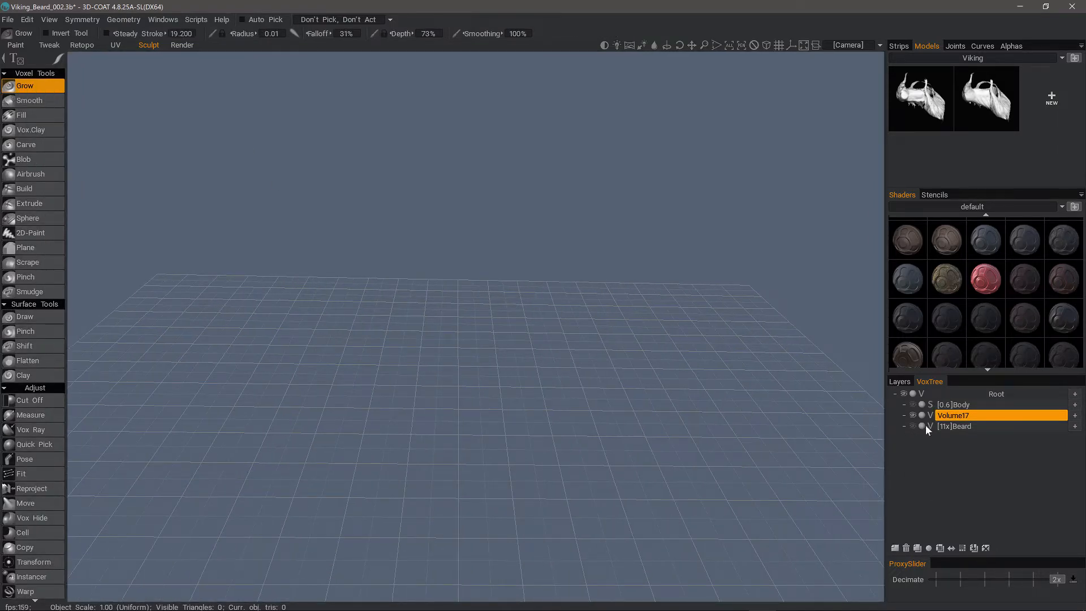
pyautogui.click(125, 20)
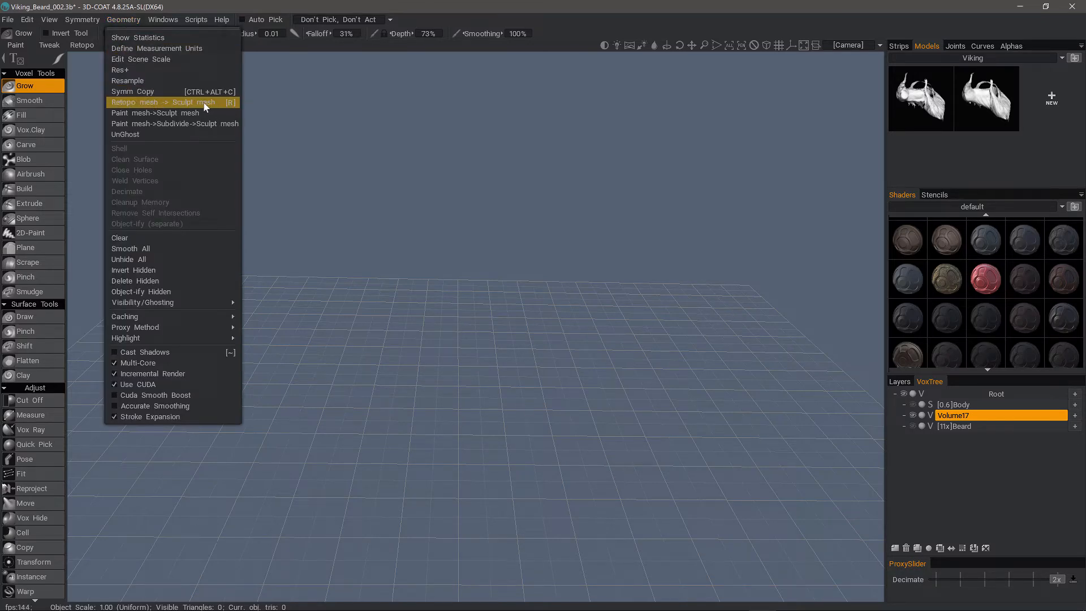
pyautogui.moveTo(436, 325); pyautogui.dragTo(483, 375)
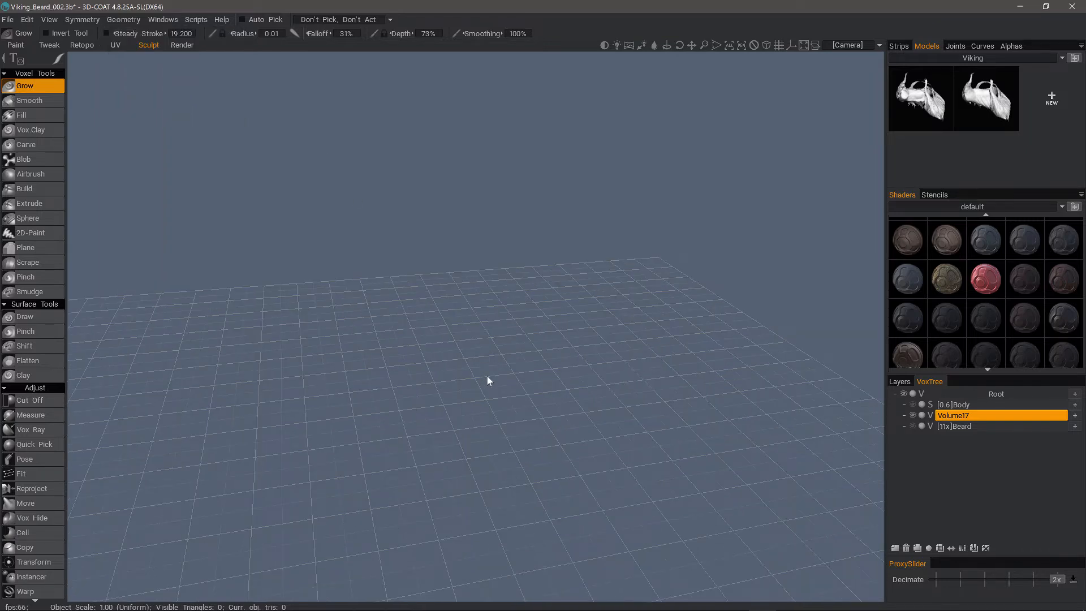
pyautogui.hotkey('ctrl', 'z')
# Step: Increase the Copy volume's mesh resolution by one level and turn off its wireframe display
pyautogui.keyDown('alt'); pyautogui.moveTo(556, 267); pyautogui.dragTo(940, 543); pyautogui.keyUp('alt')
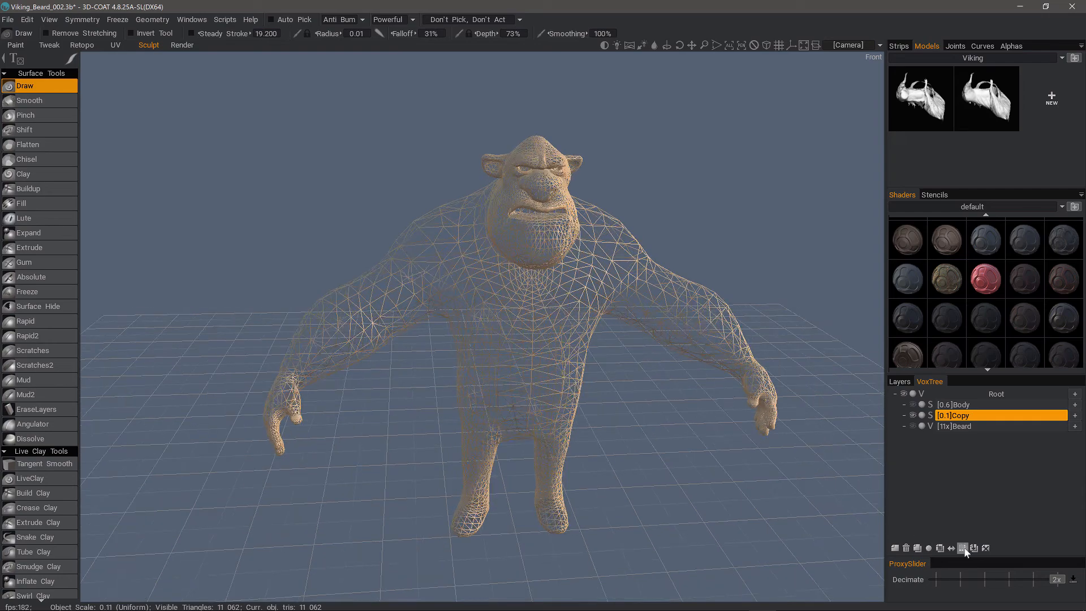
pyautogui.click(962, 548)
pyautogui.moveTo(641, 517)
pyautogui.keyDown('alt'); pyautogui.mouseDown()
pyautogui.moveTo(659, 516)
pyautogui.moveTo(679, 494)
pyautogui.mouseUp(); pyautogui.keyUp('alt')
pyautogui.press('w')
pyautogui.keyDown('alt'); pyautogui.moveTo(435, 366); pyautogui.dragTo(600, 354); pyautogui.keyUp('alt')
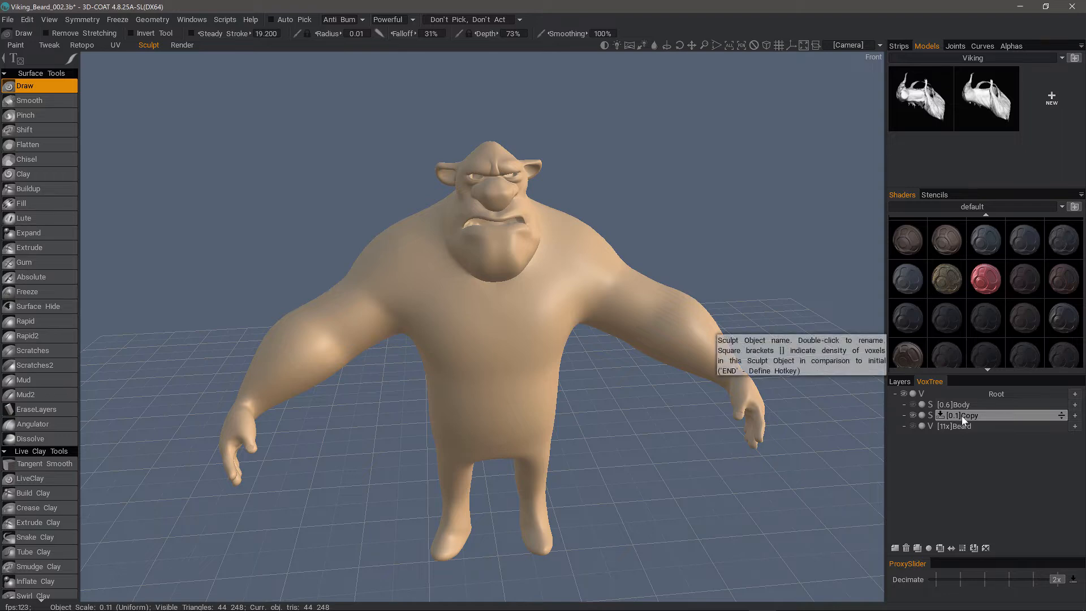
# Step: Activate the Move tool for the Copy volume and enable Conform Retopo Mesh
pyautogui.keyDown('alt'); pyautogui.moveTo(396, 256); pyautogui.dragTo(417, 265); pyautogui.keyUp('alt')
pyautogui.scroll(-8, 73, 489)
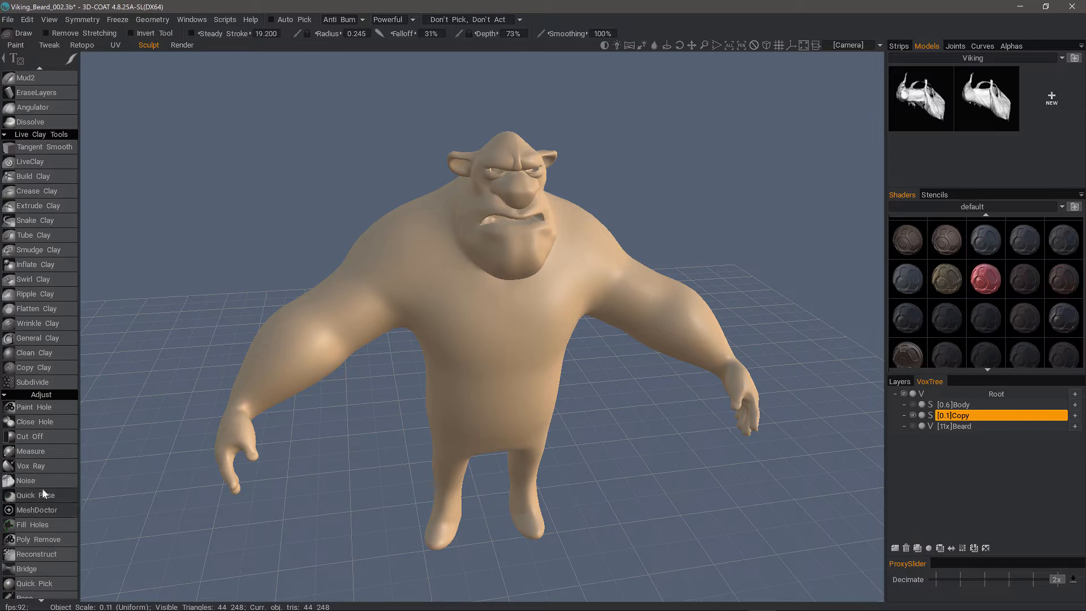
pyautogui.scroll(-4, 62, 441)
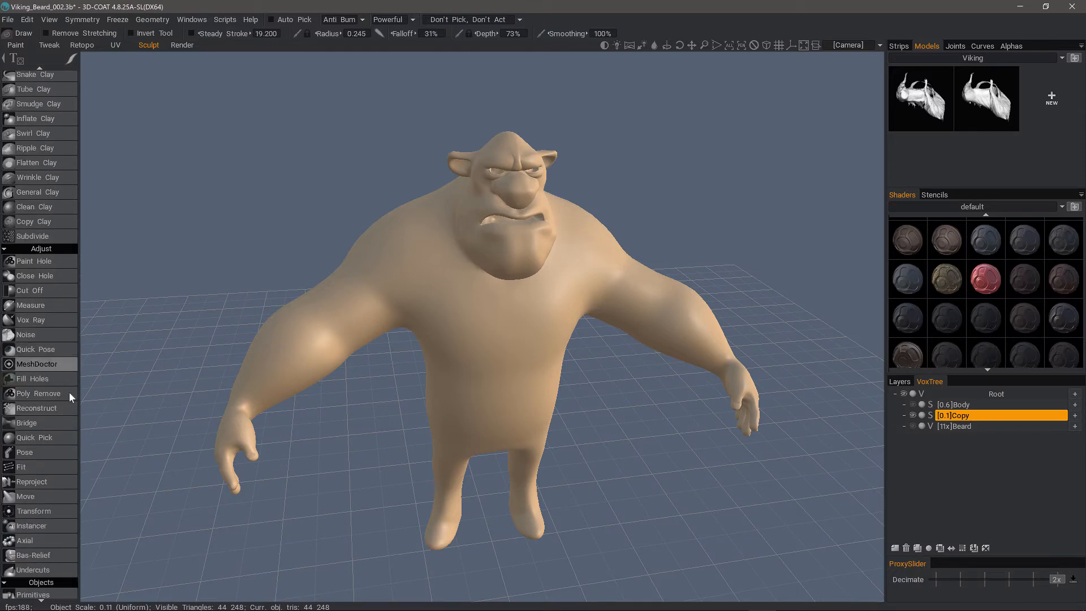
pyautogui.click(45, 497)
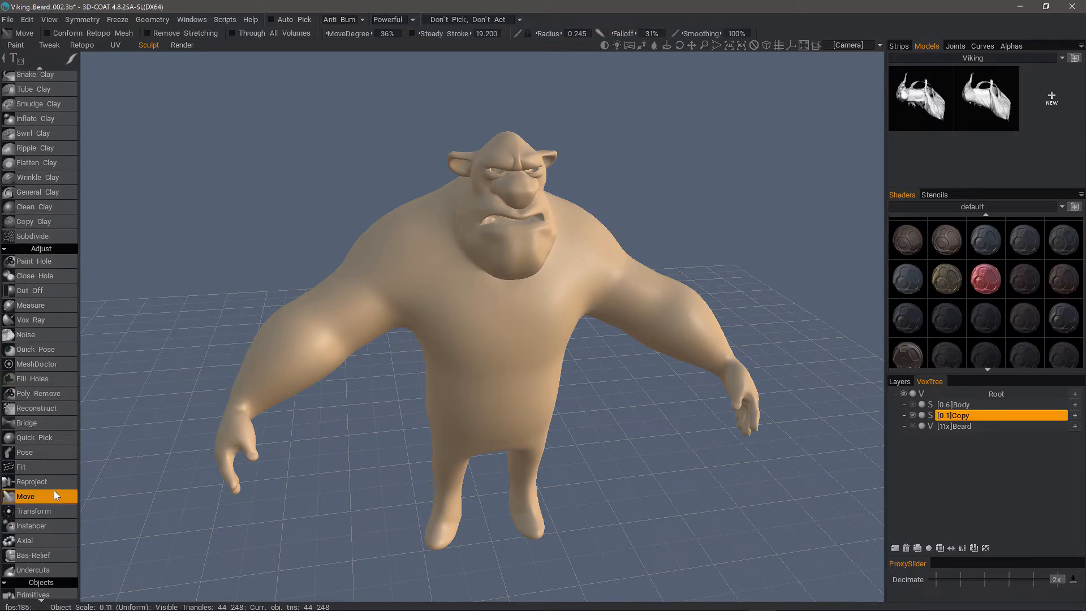
pyautogui.click(48, 33)
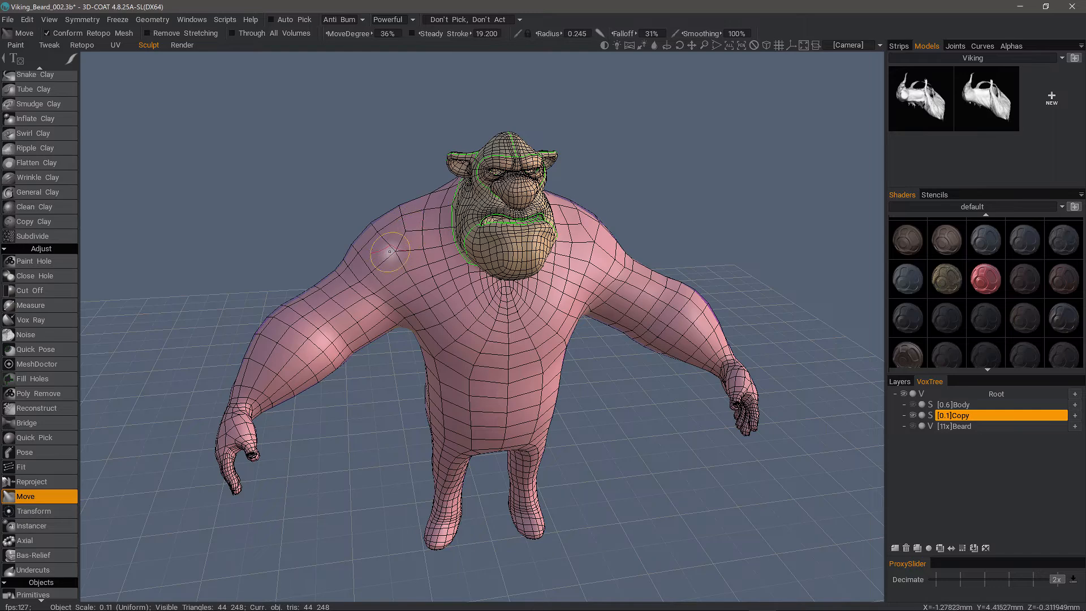
# Step: Enlarge the Move brush radius to 0.690 for reshaping the shoulder, and display the artman penpack brush alphas
pyautogui.moveTo(390, 252); pyautogui.dragTo(409, 251, button='right')
pyautogui.moveTo(408, 251); pyautogui.dragTo(397, 238, button='middle')
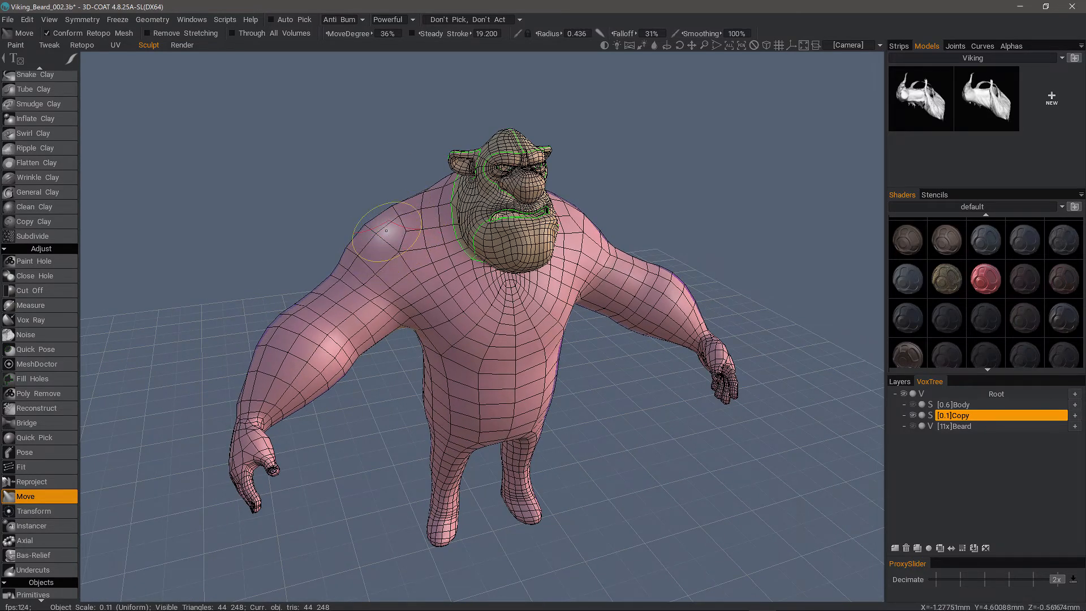
pyautogui.scroll(2, 404, 249)
pyautogui.scroll(4, 408, 255)
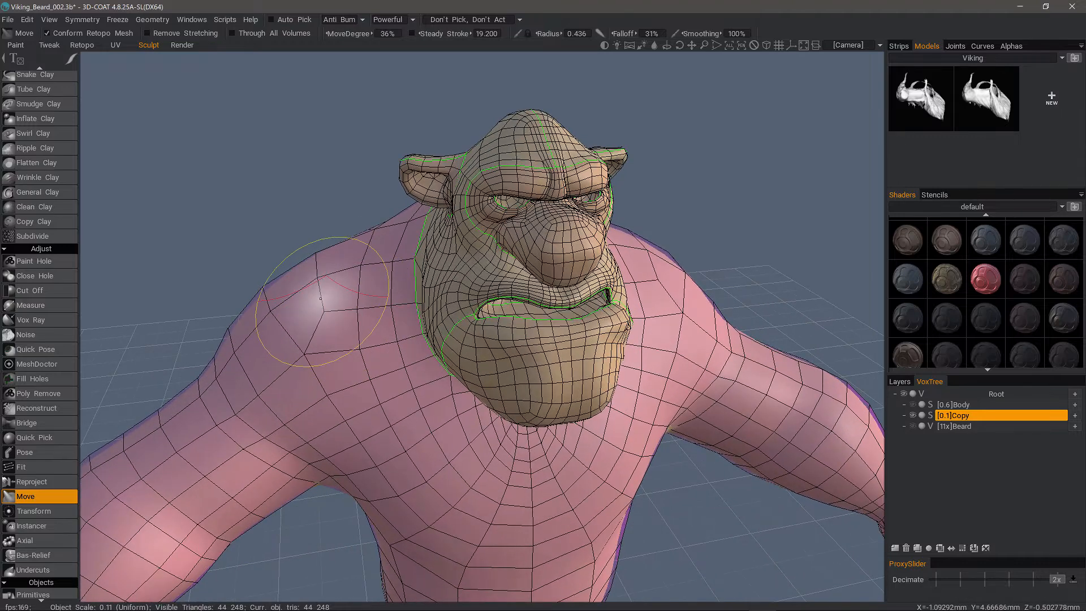
pyautogui.click(1010, 47)
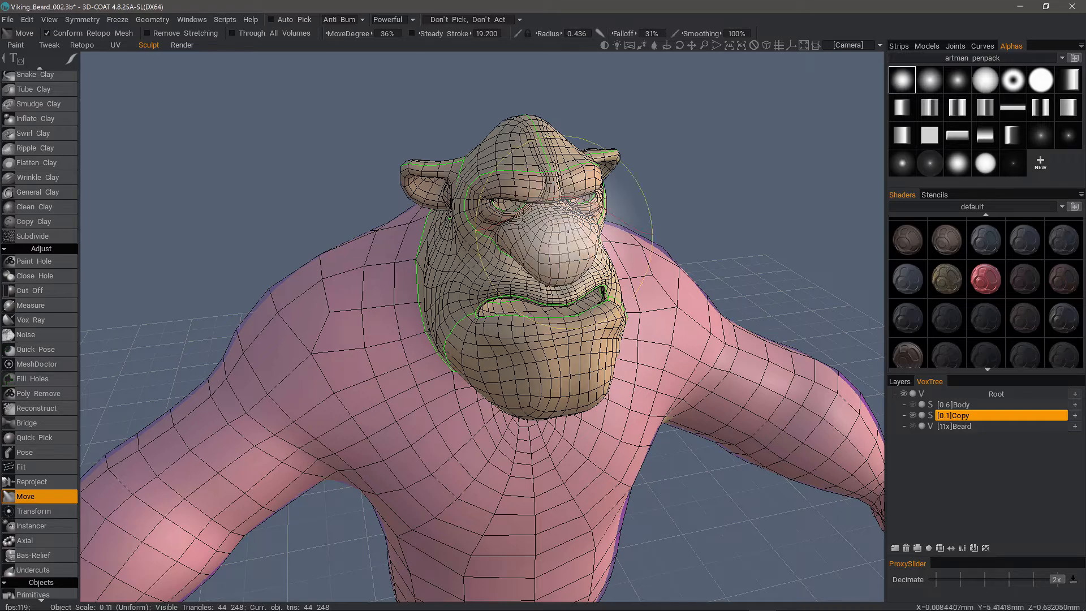
pyautogui.scroll(-2, 347, 326)
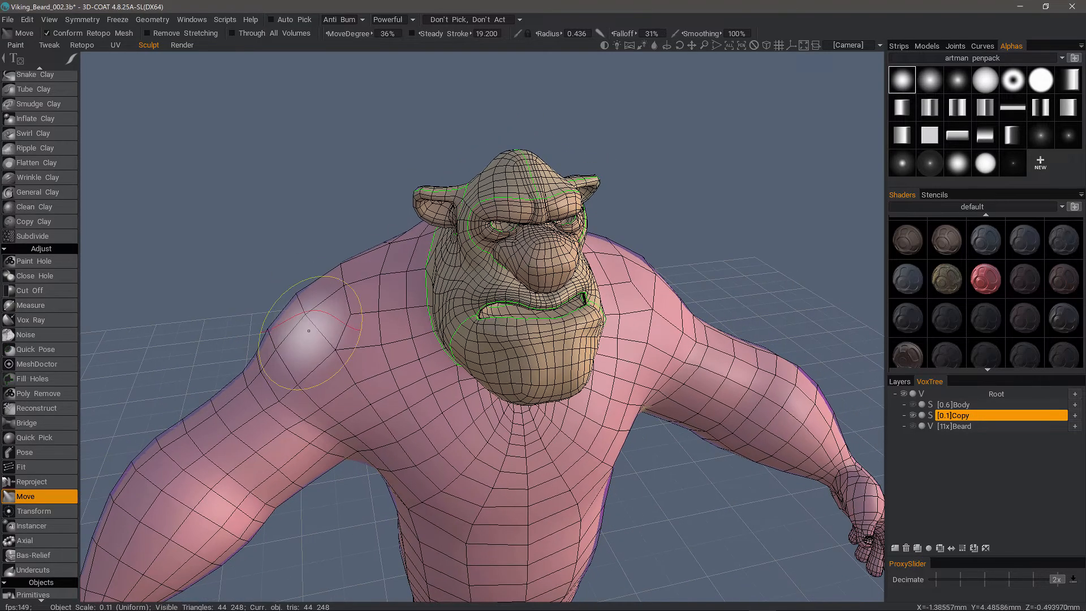
pyautogui.press('KP_2')
pyautogui.scroll(-2, 300, 294)
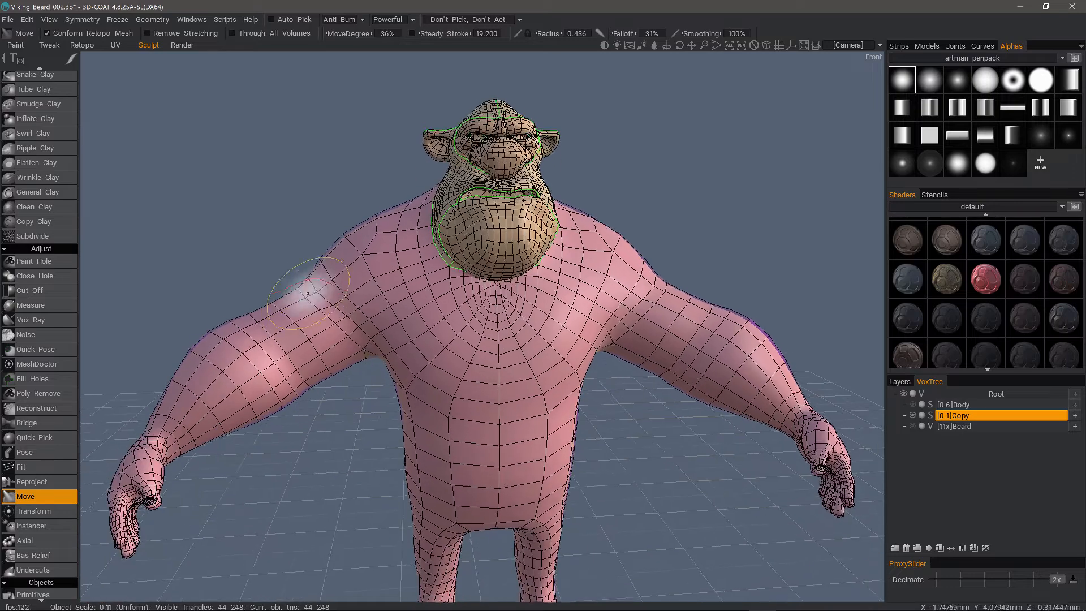
pyautogui.scroll(1, 339, 248)
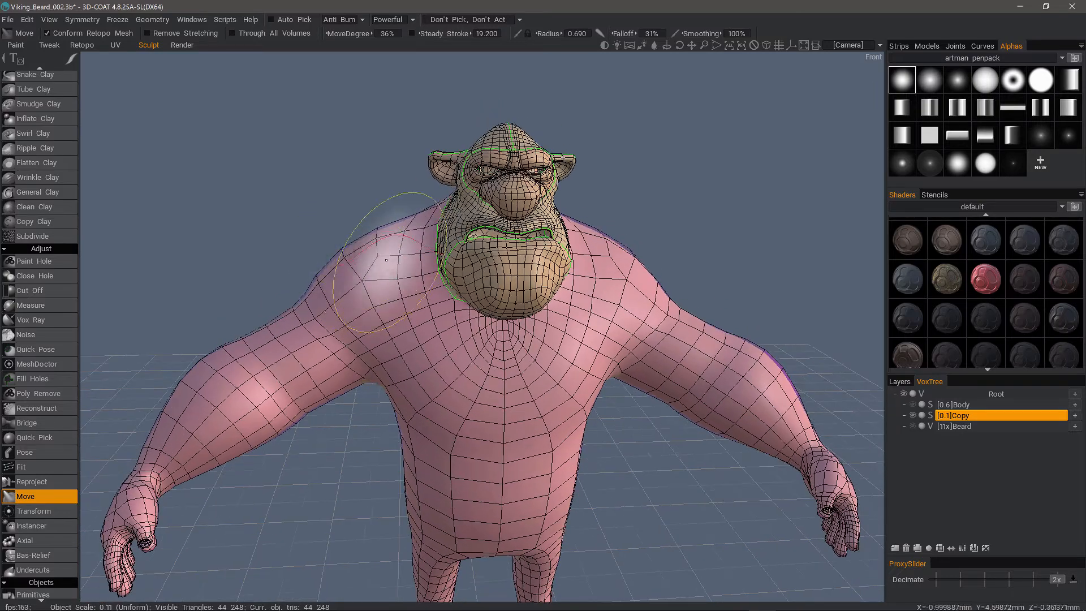
# Step: Enable mirror symmetry across the X axis for sculpting the Copy volume
pyautogui.moveTo(368, 254); pyautogui.dragTo(368, 239, button='middle')
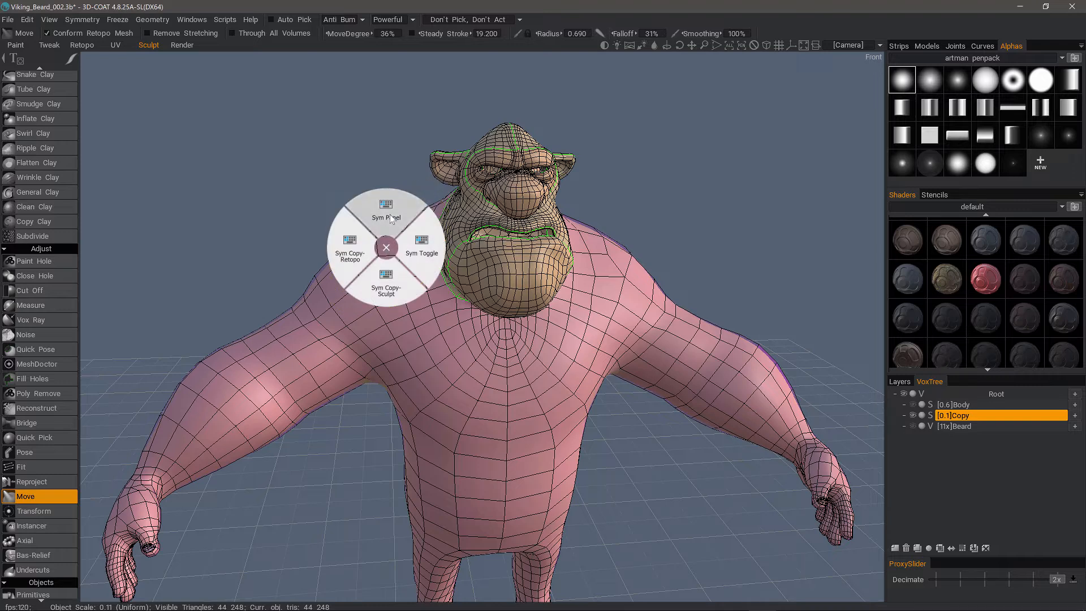
pyautogui.click(390, 219)
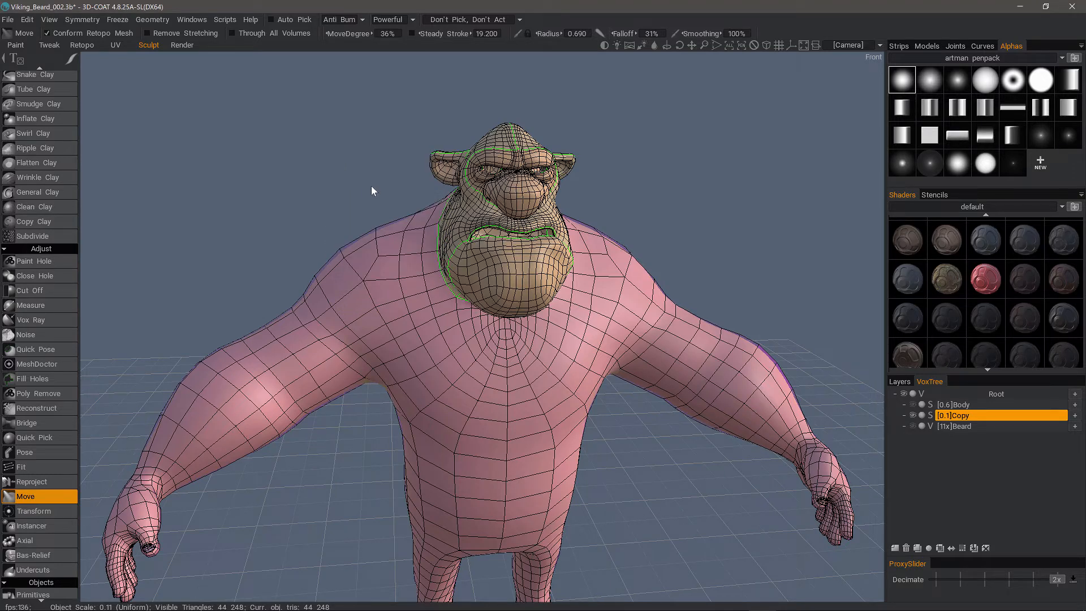
pyautogui.press('s')
pyautogui.click(371, 158)
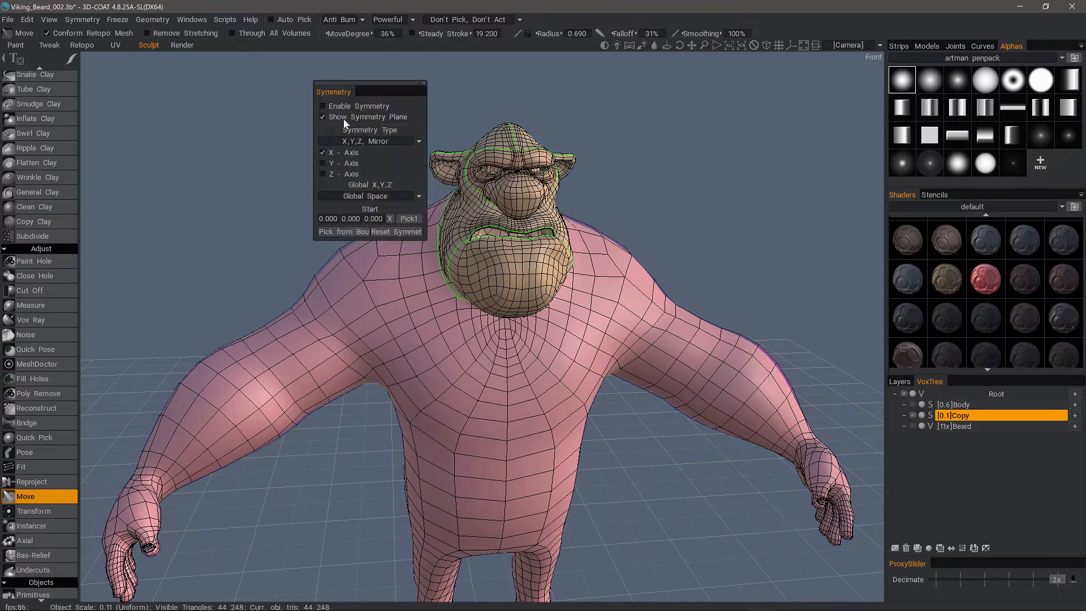
pyautogui.click(337, 109)
# Step: Enlarge the Move brush radius to 0.807 and reshape both shoulders symmetrically with the retopo mesh conforming
pyautogui.moveTo(188, 164); pyautogui.dragTo(209, 147, button='middle')
pyautogui.moveTo(209, 147)
pyautogui.mouseDown()
pyautogui.moveTo(368, 219)
pyautogui.moveTo(358, 255)
pyautogui.mouseUp()
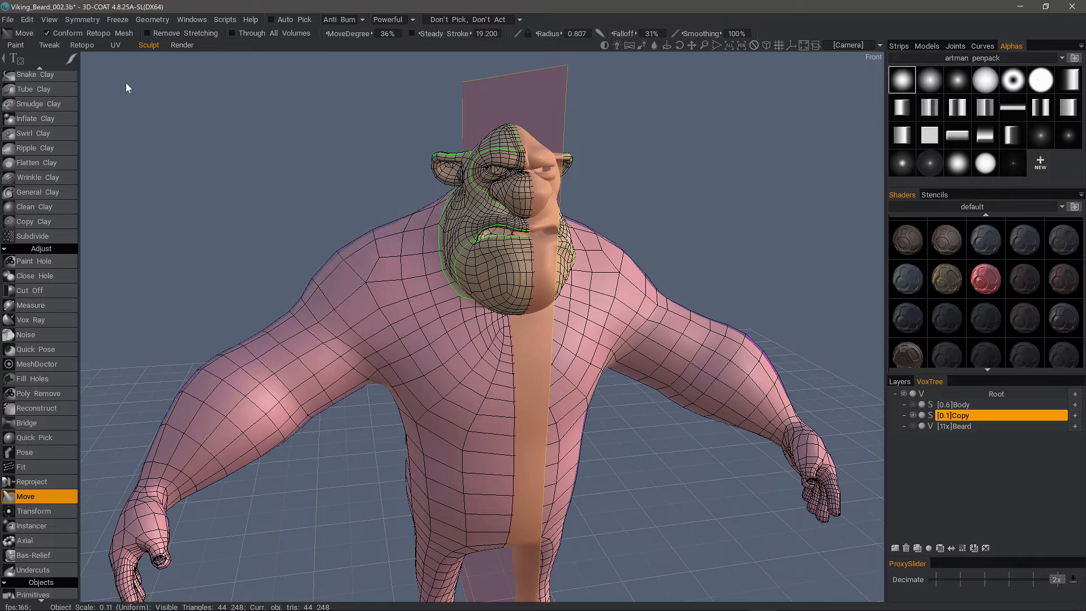
pyautogui.moveTo(74, 64)
pyautogui.click(149, 65)
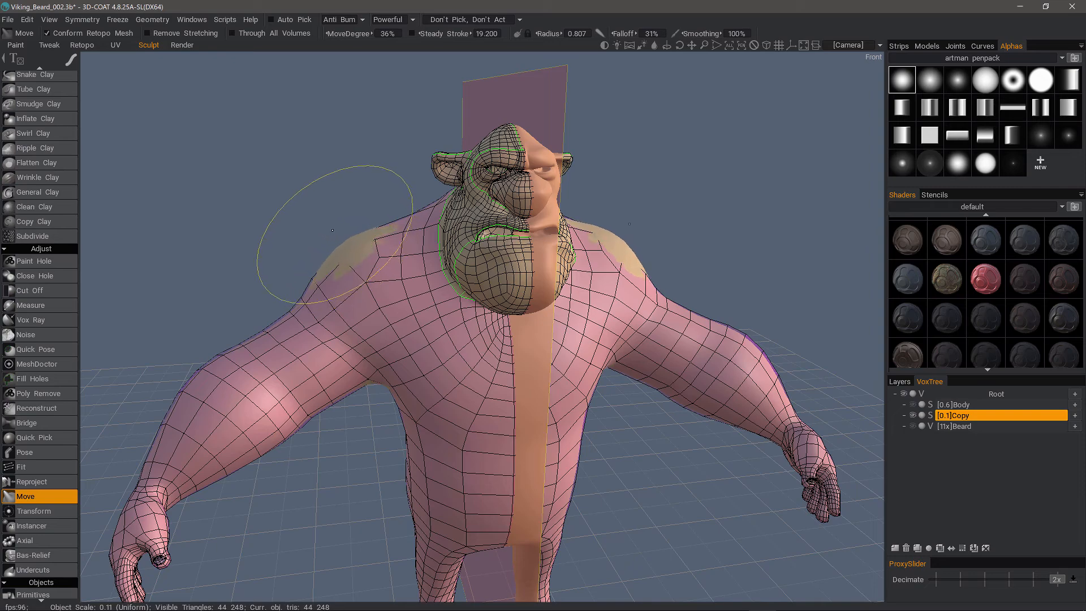
pyautogui.moveTo(346, 247)
pyautogui.keyDown('alt'); pyautogui.mouseDown()
pyautogui.moveTo(296, 270)
pyautogui.moveTo(337, 242)
pyautogui.moveTo(432, 283)
pyautogui.moveTo(643, 226)
pyautogui.mouseUp(); pyautogui.keyUp('alt')
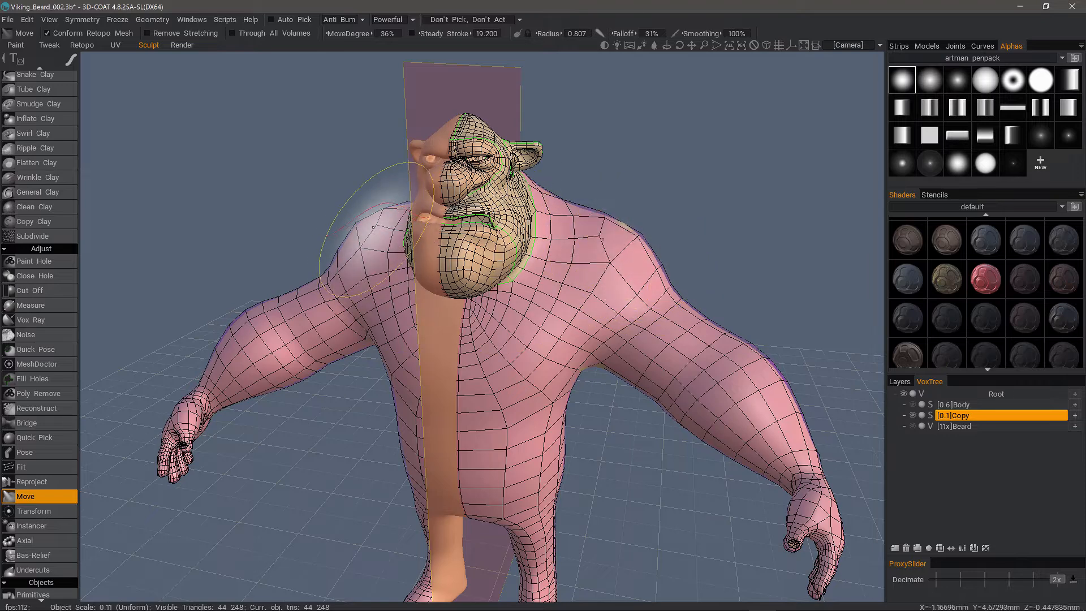
pyautogui.moveTo(360, 232)
pyautogui.keyDown('alt'); pyautogui.mouseDown()
pyautogui.moveTo(301, 204)
pyautogui.moveTo(301, 235)
pyautogui.moveTo(325, 237)
pyautogui.mouseUp(); pyautogui.keyUp('alt')
pyautogui.keyDown('alt'); pyautogui.moveTo(474, 467); pyautogui.dragTo(453, 461); pyautogui.keyUp('alt')
pyautogui.press('KP_2')
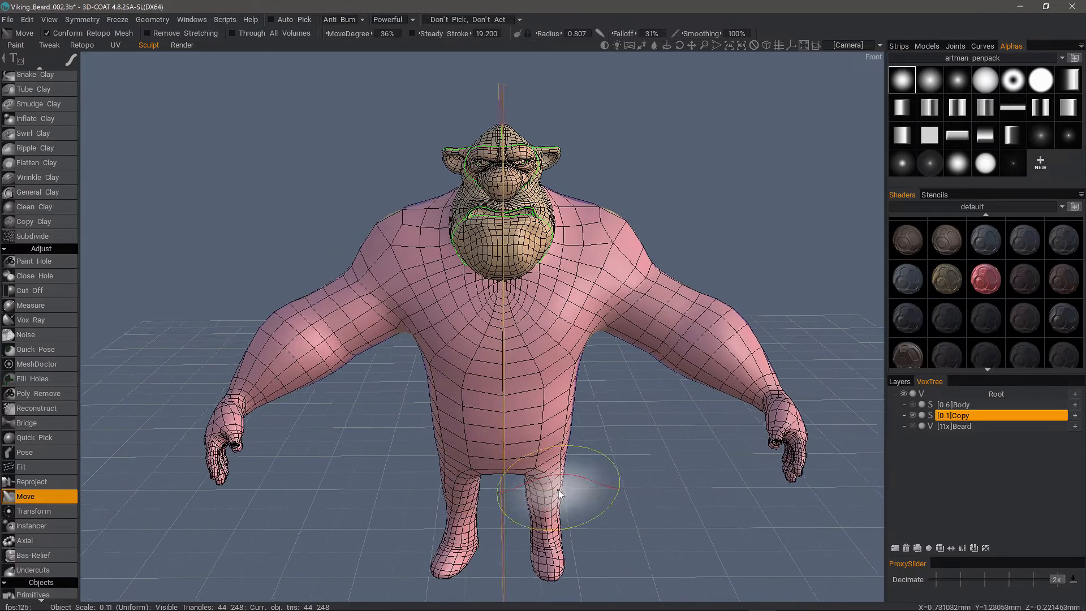
# Step: Reduce the Move brush radius to 0.255
pyautogui.moveTo(439, 303); pyautogui.dragTo(430, 294, button='right')
pyautogui.moveTo(430, 294)
pyautogui.keyDown('alt'); pyautogui.mouseDown()
pyautogui.moveTo(523, 255)
pyautogui.moveTo(367, 249)
pyautogui.mouseUp(); pyautogui.keyUp('alt')
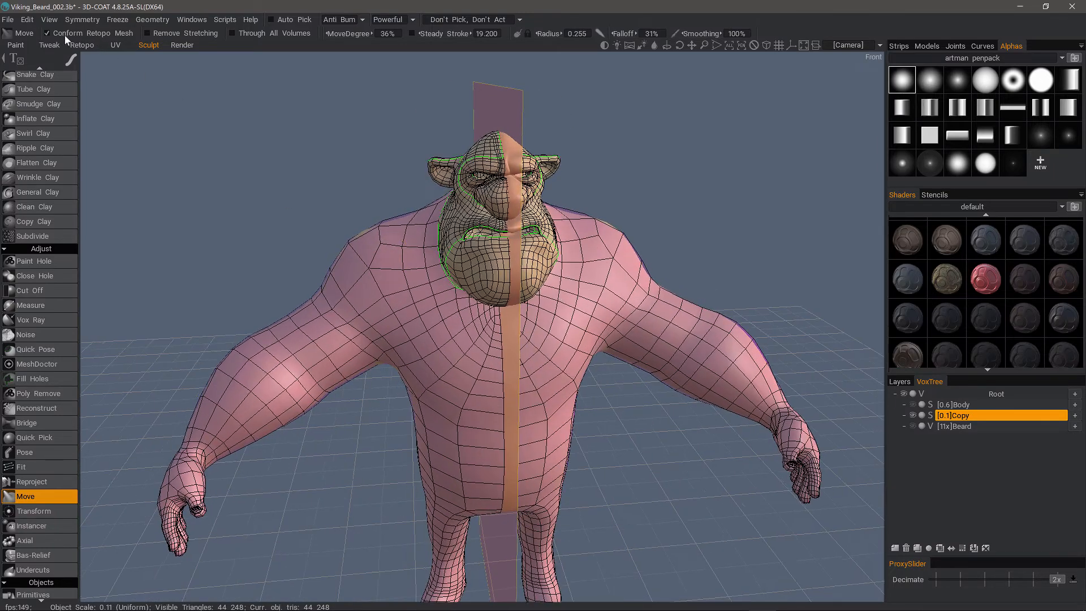
pyautogui.moveTo(292, 243)
pyautogui.keyDown('alt'); pyautogui.mouseDown()
pyautogui.moveTo(267, 262)
pyautogui.moveTo(291, 229)
pyautogui.moveTo(290, 198)
pyautogui.moveTo(432, 252)
pyautogui.moveTo(379, 218)
pyautogui.moveTo(365, 223)
pyautogui.mouseUp(); pyautogui.keyUp('alt')
pyautogui.keyDown('alt'); pyautogui.moveTo(482, 173); pyautogui.dragTo(504, 266); pyautogui.keyUp('alt')
pyautogui.keyDown('alt'); pyautogui.moveTo(249, 173); pyautogui.dragTo(170, 136); pyautogui.keyUp('alt')
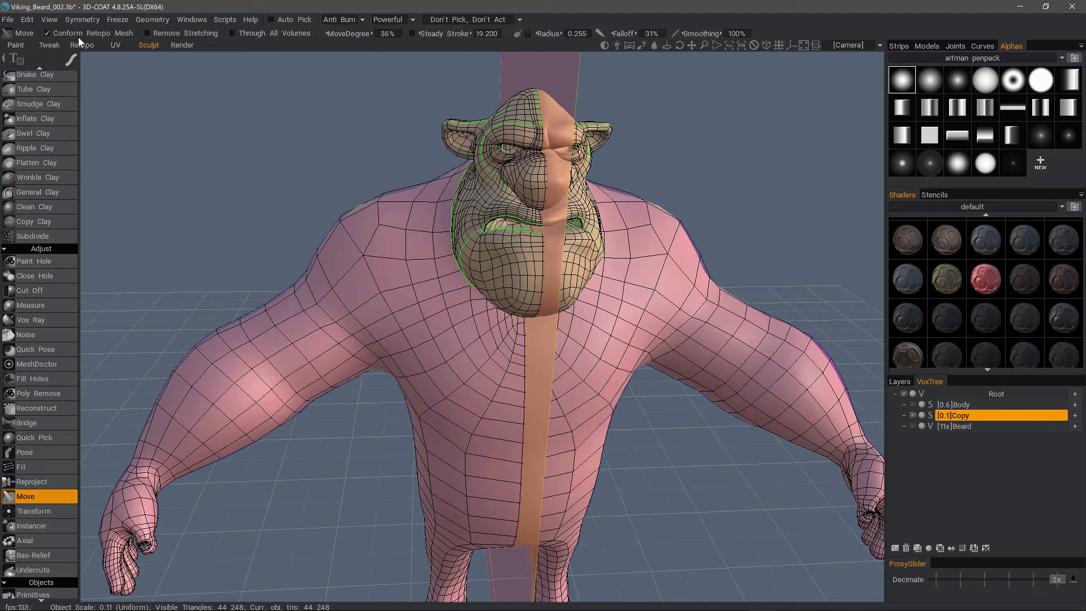
# Step: Switch to the Retopo room and inspect the conformed Copy mesh around the head and shoulders
pyautogui.click(83, 46)
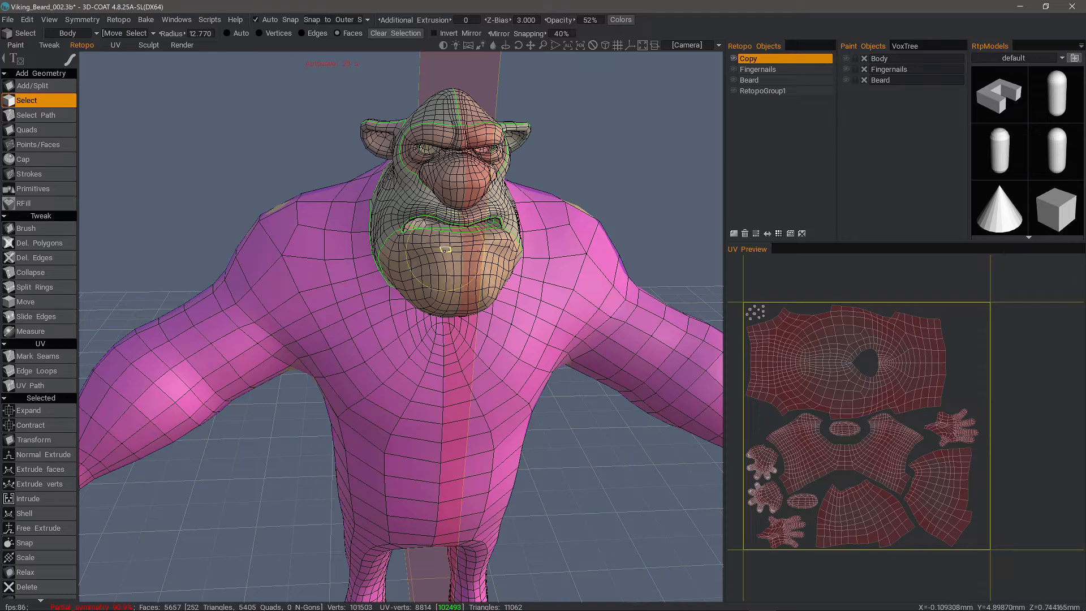
pyautogui.keyDown('alt'); pyautogui.moveTo(447, 279); pyautogui.dragTo(448, 284); pyautogui.keyUp('alt')
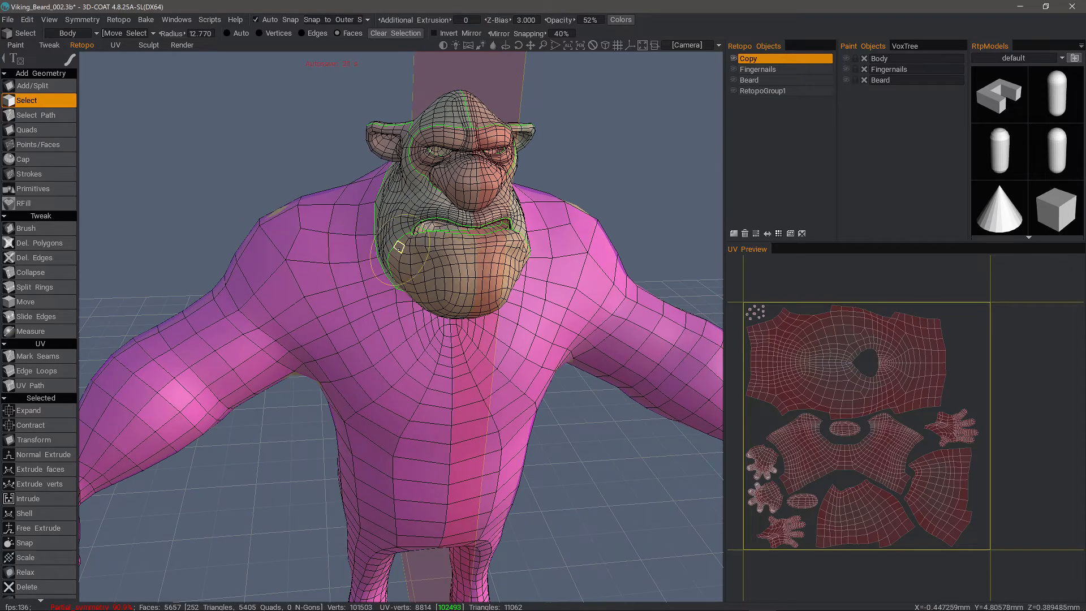
pyautogui.keyDown('alt'); pyautogui.moveTo(208, 83); pyautogui.dragTo(238, 151); pyautogui.keyUp('alt')
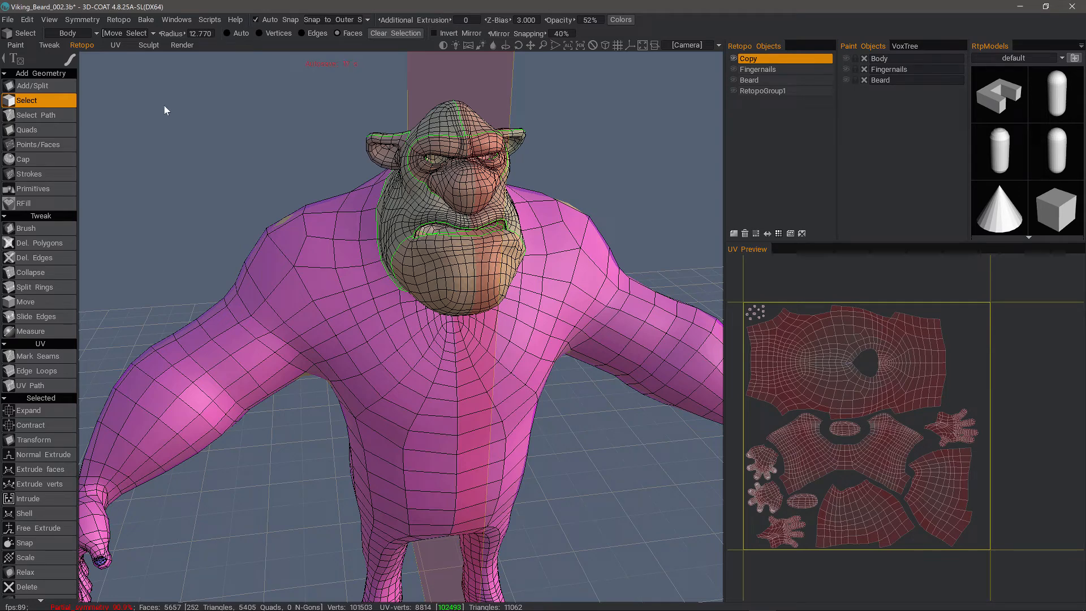
# Step: Return to the Sculpt room and disable Conform Retopo Mesh
pyautogui.click(147, 47)
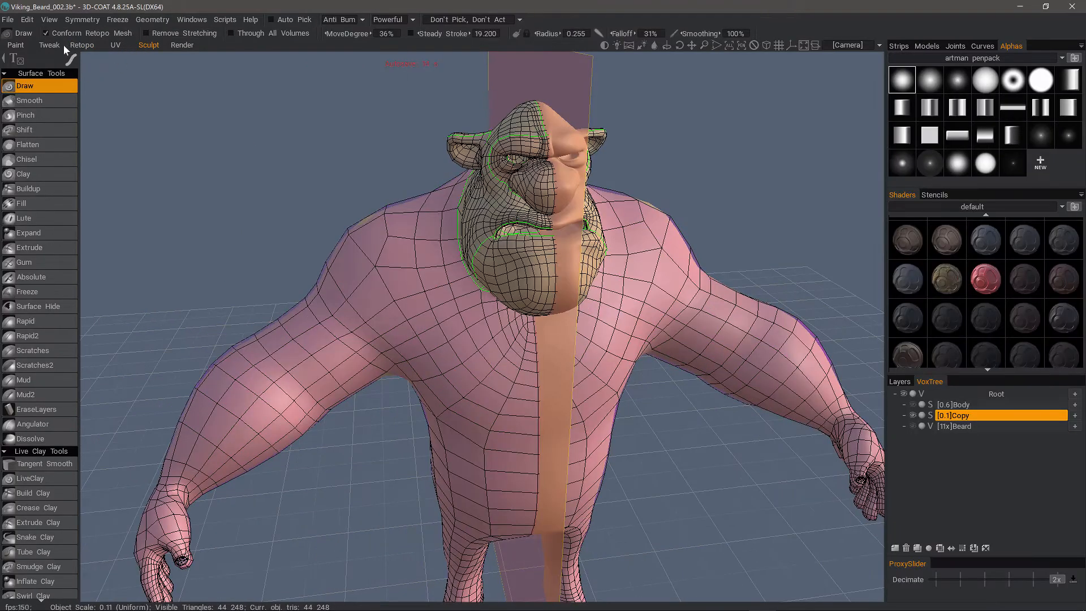
pyautogui.click(45, 33)
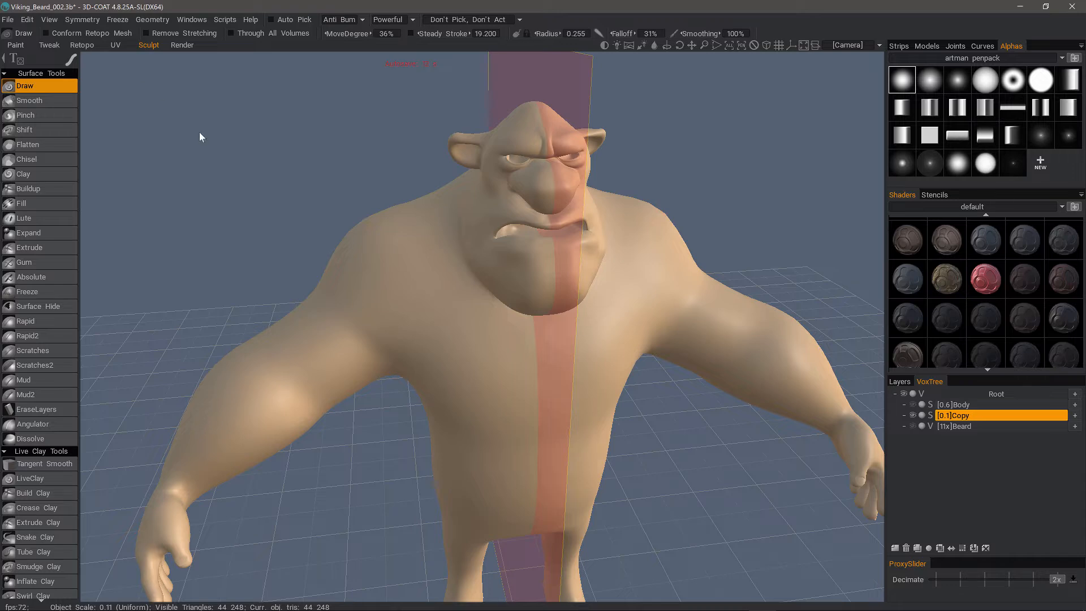
pyautogui.keyDown('alt'); pyautogui.moveTo(199, 137); pyautogui.dragTo(173, 204); pyautogui.keyUp('alt')
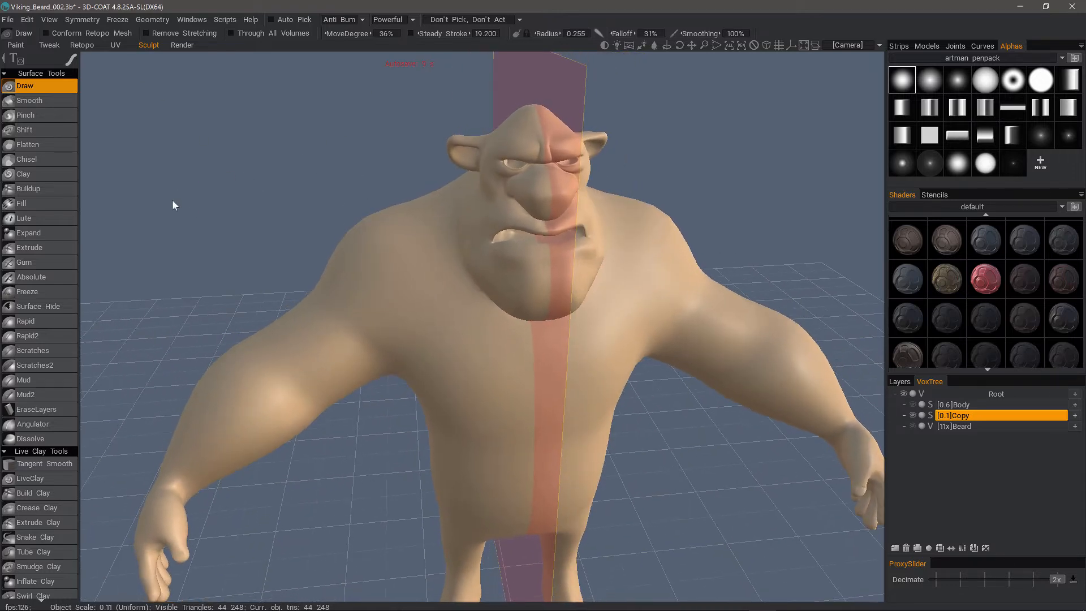
# Step: Load the Clay brush preset and reduce its radius to 0.073 for working around the mouth and chin
pyautogui.press('space')
pyautogui.click(235, 182)
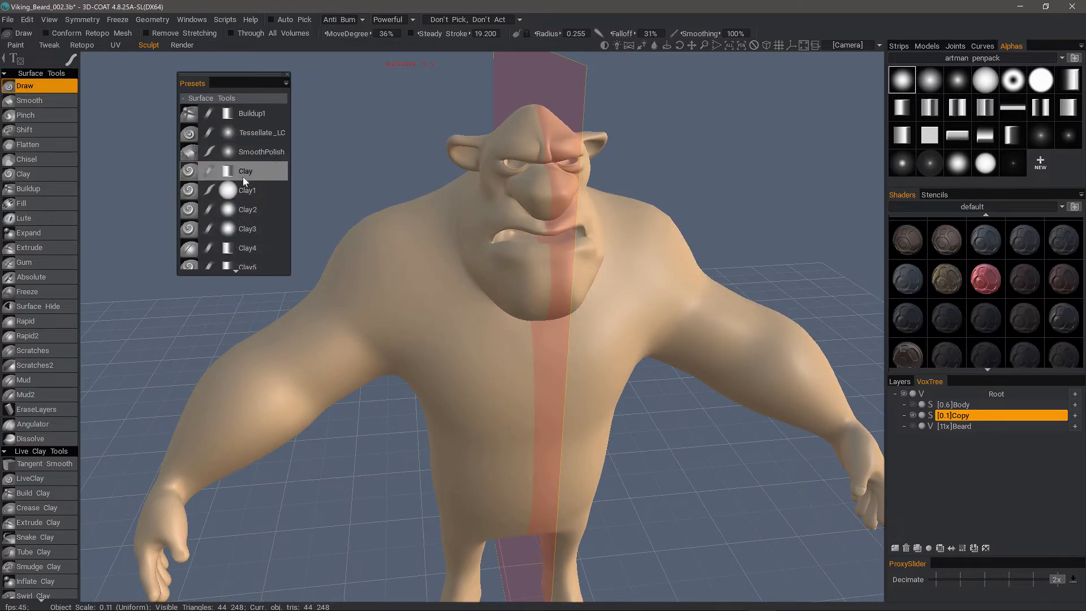
pyautogui.click(245, 171)
pyautogui.keyDown('alt'); pyautogui.moveTo(363, 212); pyautogui.dragTo(499, 262); pyautogui.keyUp('alt')
pyautogui.scroll(4, 545, 235)
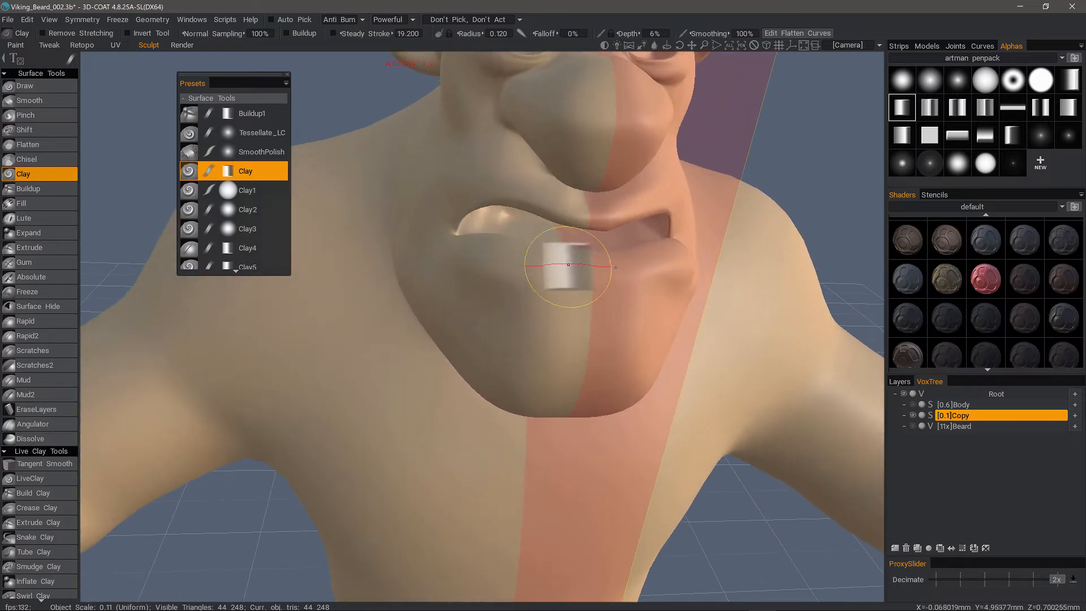
pyautogui.scroll(-1, 533, 274)
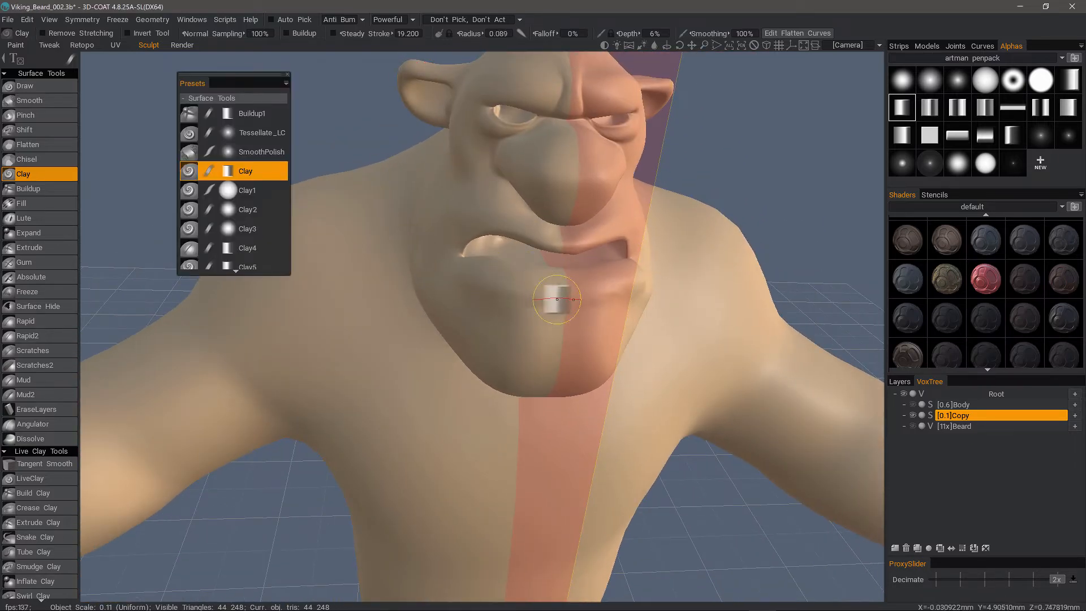
pyautogui.moveTo(555, 298); pyautogui.dragTo(520, 280, button='right')
pyautogui.keyDown('alt'); pyautogui.moveTo(520, 280); pyautogui.dragTo(537, 290); pyautogui.keyUp('alt')
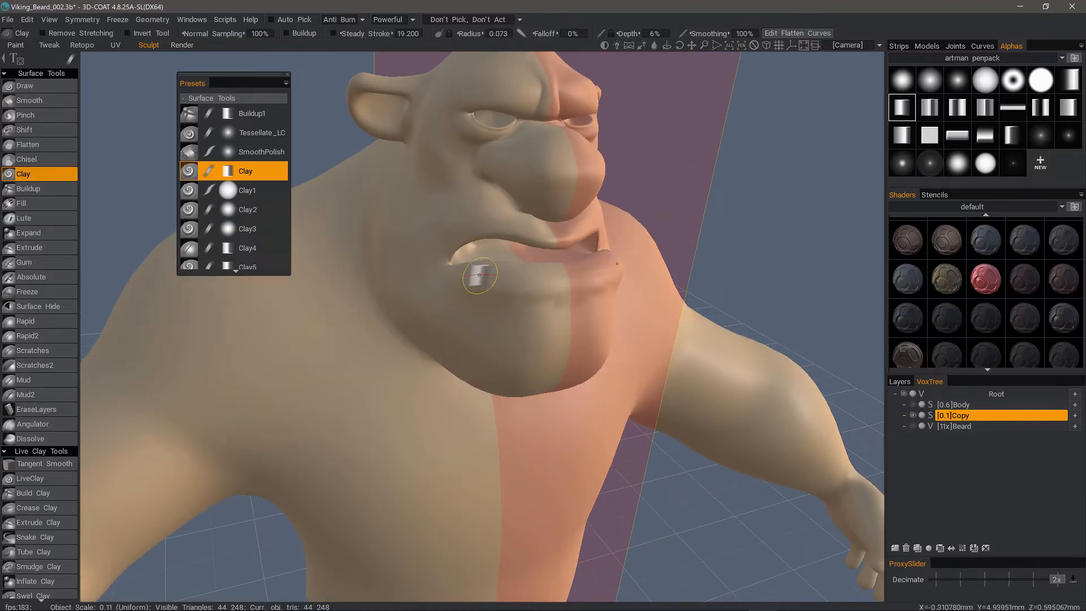
pyautogui.keyDown('alt'); pyautogui.moveTo(436, 343); pyautogui.dragTo(158, 483); pyautogui.keyUp('alt')
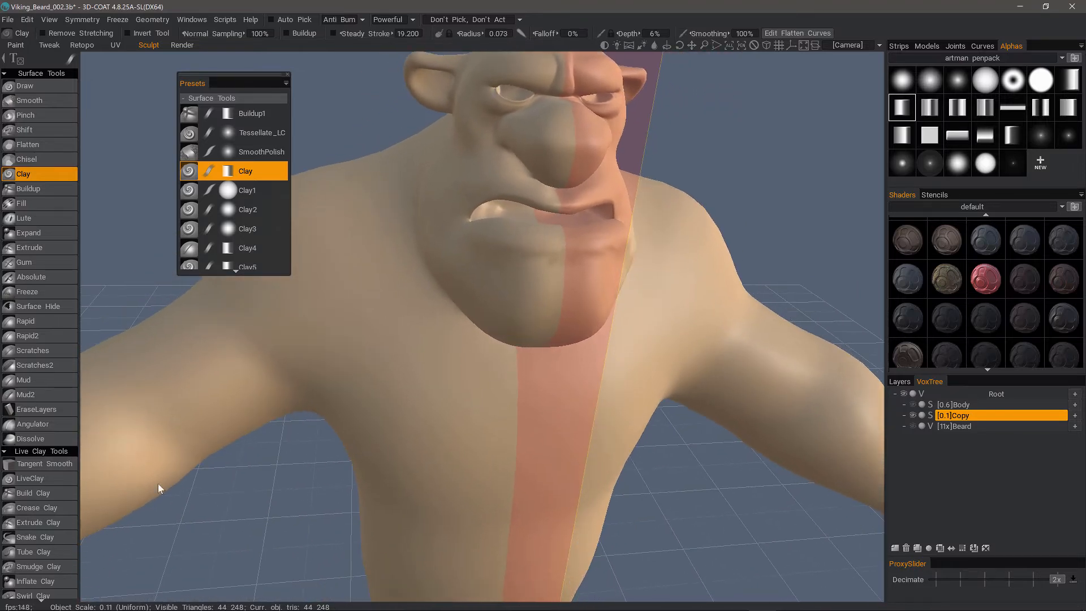
# Step: Activate the LiveClay tool and display the Copy volume's wireframe around the chin
pyautogui.click(52, 479)
pyautogui.scroll(6, 543, 247)
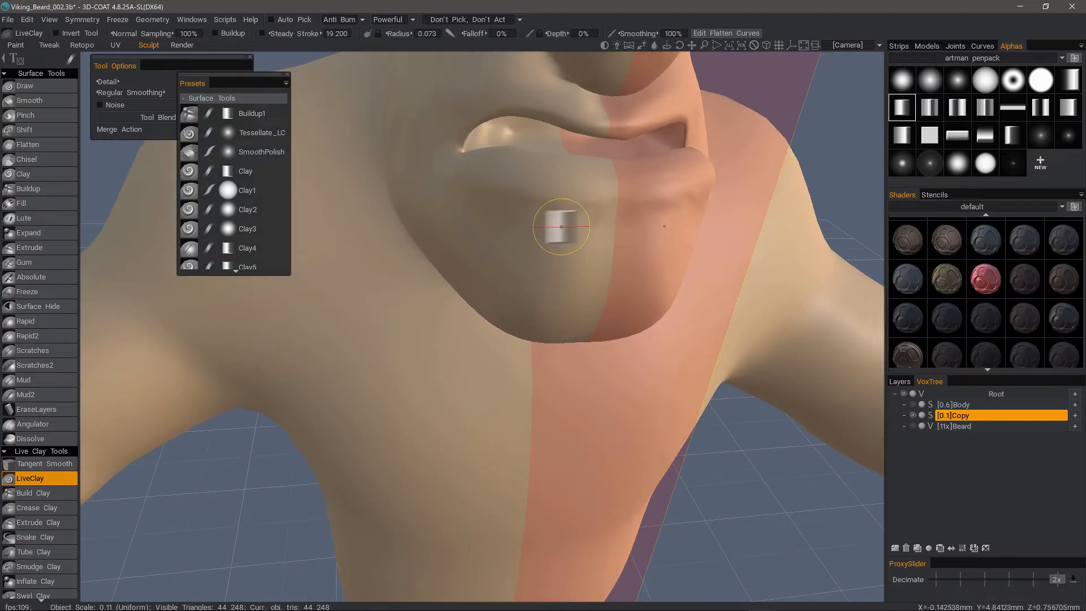
pyautogui.press('w')
pyautogui.keyDown('alt'); pyautogui.moveTo(555, 226); pyautogui.dragTo(558, 258, button='middle'); pyautogui.keyUp('alt')
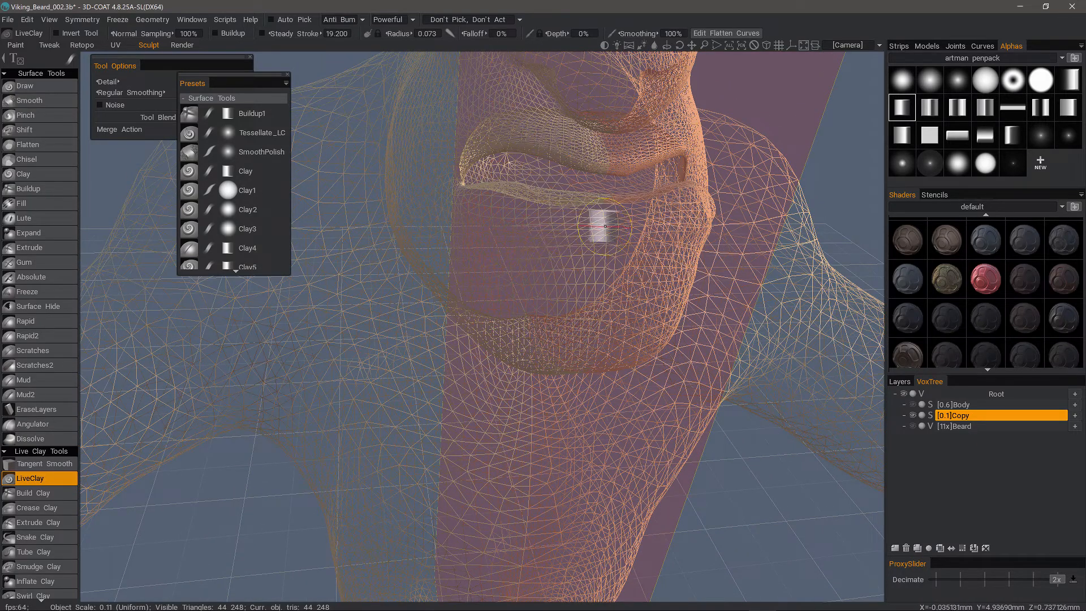
# Step: Brush along the lower lip and upper chin with LiveClay at 0% depth to add local mesh density
pyautogui.moveTo(602, 229); pyautogui.dragTo(502, 206)
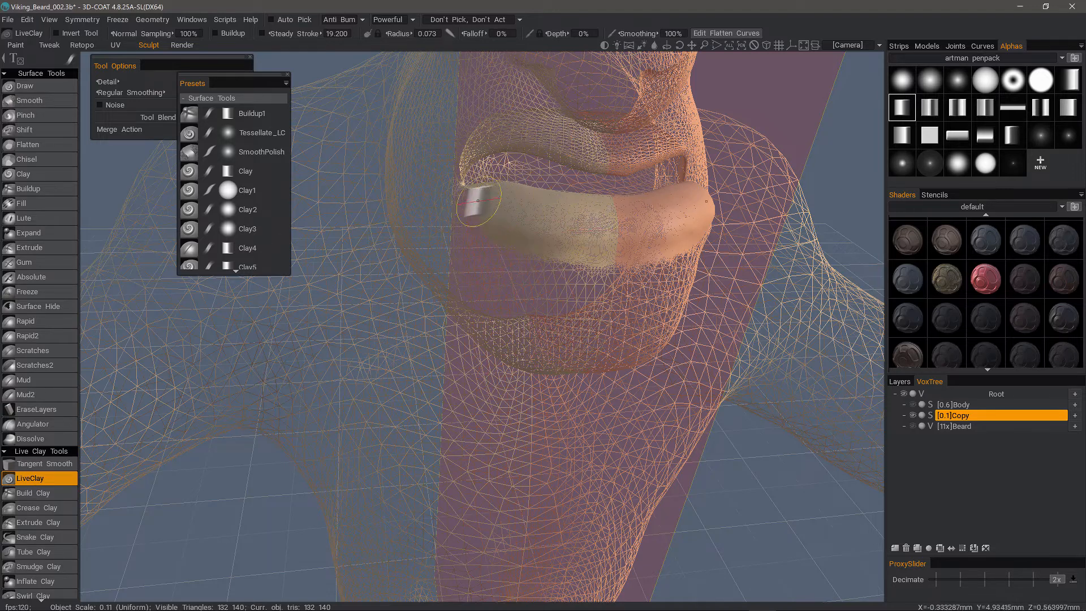
pyautogui.moveTo(471, 199)
pyautogui.mouseDown()
pyautogui.moveTo(605, 246)
pyautogui.moveTo(559, 240)
pyautogui.mouseUp()
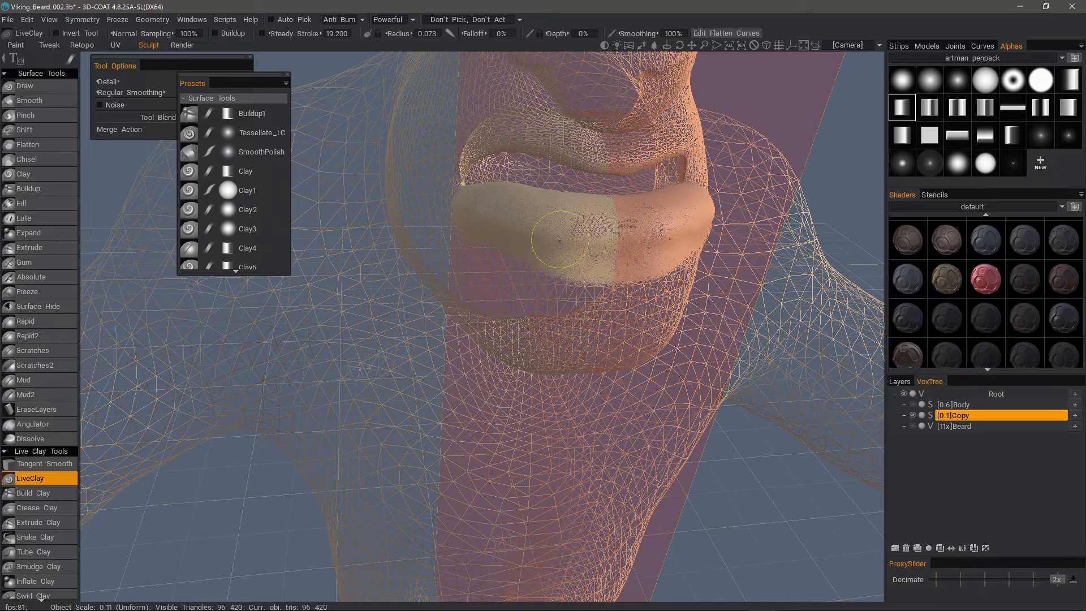
pyautogui.moveTo(487, 218)
pyautogui.mouseDown()
pyautogui.moveTo(473, 213)
pyautogui.moveTo(566, 249)
pyautogui.moveTo(593, 231)
pyautogui.moveTo(576, 233)
pyautogui.mouseUp()
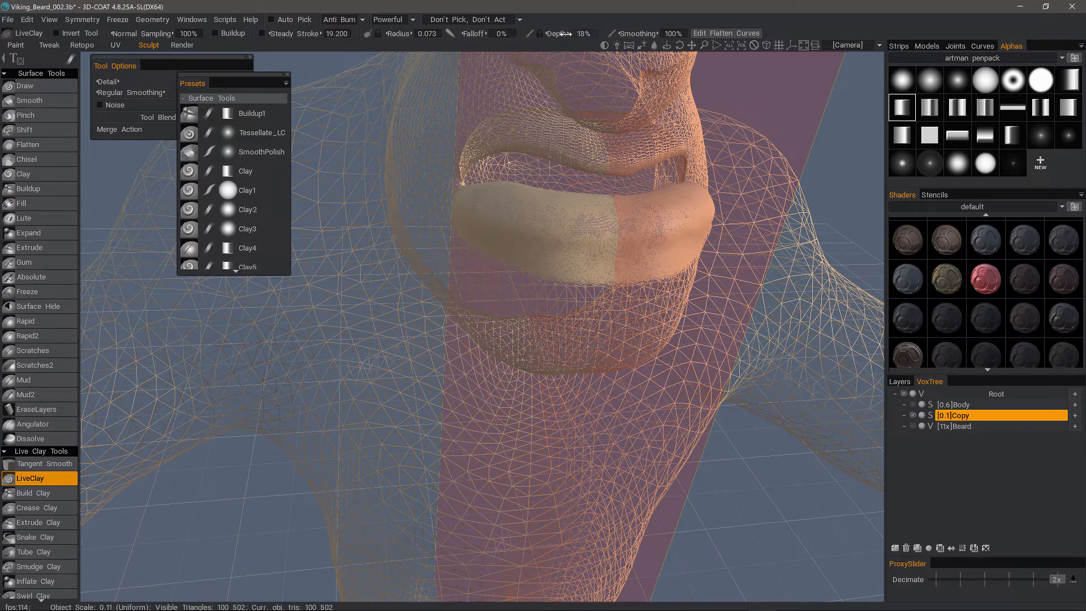
# Step: Set the LiveClay depth to 19% and turn off the wireframe display
pyautogui.moveTo(565, 33); pyautogui.dragTo(567, 33)
pyautogui.keyDown('alt'); pyautogui.moveTo(612, 223); pyautogui.dragTo(632, 214); pyautogui.keyUp('alt')
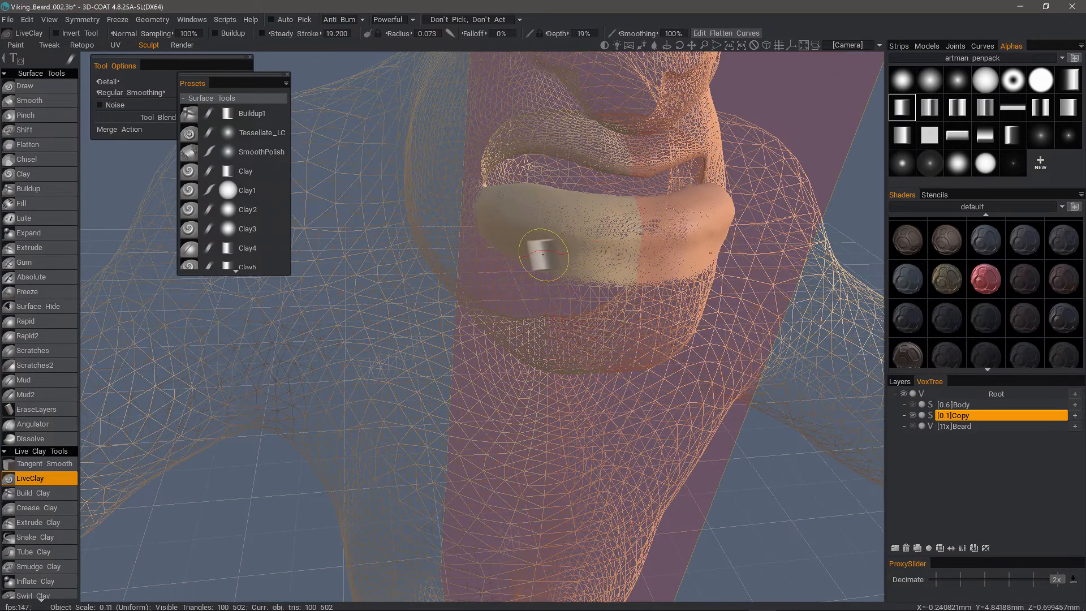
pyautogui.moveTo(542, 255)
pyautogui.keyDown('alt'); pyautogui.mouseDown()
pyautogui.moveTo(581, 245)
pyautogui.moveTo(535, 215)
pyautogui.mouseUp(); pyautogui.keyUp('alt')
pyautogui.press('w')
# Step: Build up the lower lip and chin symmetrically with LiveClay strokes, enlarging the brush radius to 0.077
pyautogui.moveTo(616, 238)
pyautogui.mouseDown()
pyautogui.moveTo(606, 242)
pyautogui.moveTo(609, 224)
pyautogui.mouseUp()
pyautogui.moveTo(512, 209); pyautogui.dragTo(618, 247)
pyautogui.moveTo(540, 230)
pyautogui.keyDown('alt'); pyautogui.mouseDown()
pyautogui.moveTo(557, 229)
pyautogui.moveTo(526, 233)
pyautogui.moveTo(543, 229)
pyautogui.moveTo(538, 218)
pyautogui.moveTo(566, 222)
pyautogui.moveTo(537, 230)
pyautogui.moveTo(533, 213)
pyautogui.moveTo(478, 212)
pyautogui.moveTo(504, 252)
pyautogui.moveTo(571, 211)
pyautogui.mouseUp(); pyautogui.keyUp('alt')
pyautogui.moveTo(571, 210)
pyautogui.mouseDown()
pyautogui.moveTo(461, 213)
pyautogui.moveTo(501, 215)
pyautogui.mouseUp()
pyautogui.moveTo(500, 215)
pyautogui.mouseDown()
pyautogui.moveTo(557, 207)
pyautogui.moveTo(425, 256)
pyautogui.moveTo(497, 290)
pyautogui.moveTo(492, 283)
pyautogui.moveTo(485, 311)
pyautogui.moveTo(516, 320)
pyautogui.mouseUp()
pyautogui.moveTo(516, 320); pyautogui.dragTo(548, 300, button='right')
pyautogui.moveTo(548, 300)
pyautogui.mouseDown()
pyautogui.moveTo(524, 335)
pyautogui.moveTo(520, 315)
pyautogui.moveTo(503, 327)
pyautogui.moveTo(563, 331)
pyautogui.moveTo(576, 316)
pyautogui.moveTo(565, 343)
pyautogui.moveTo(528, 303)
pyautogui.moveTo(462, 315)
pyautogui.mouseUp()
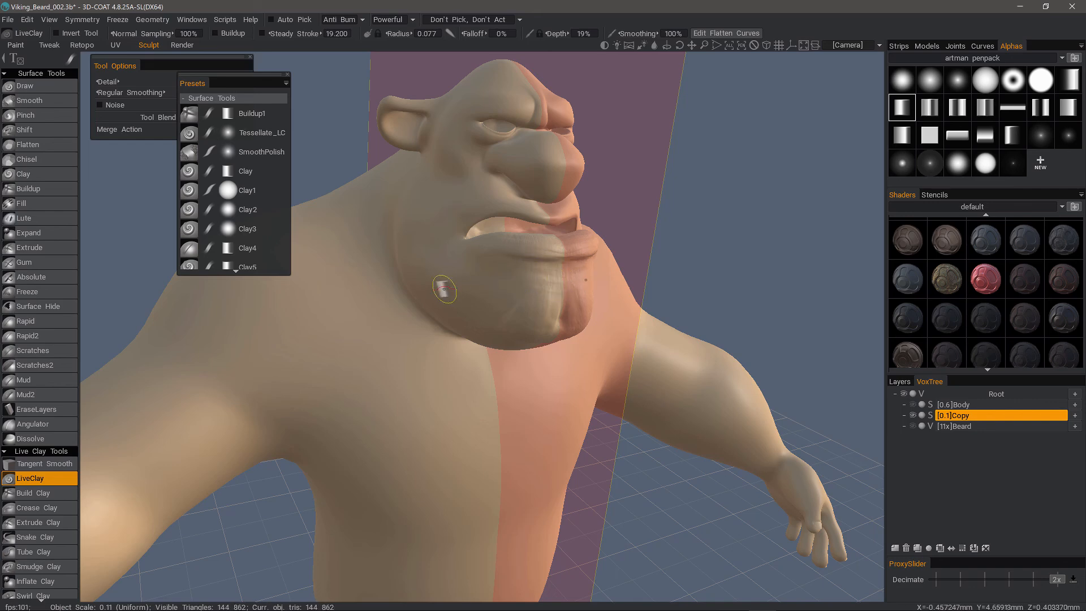
pyautogui.moveTo(464, 298); pyautogui.dragTo(650, 300, button='middle')
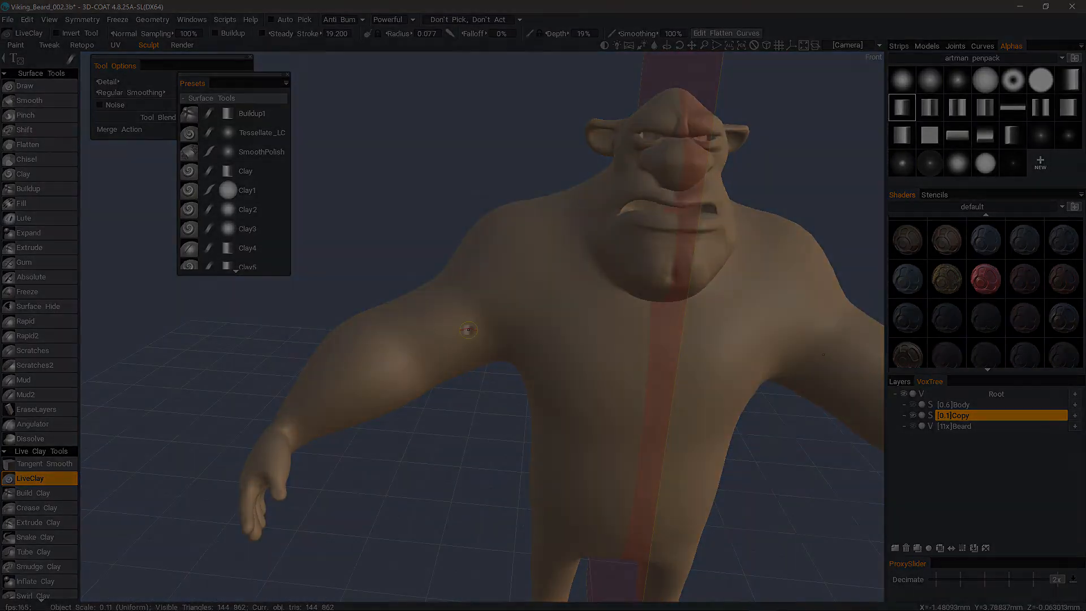